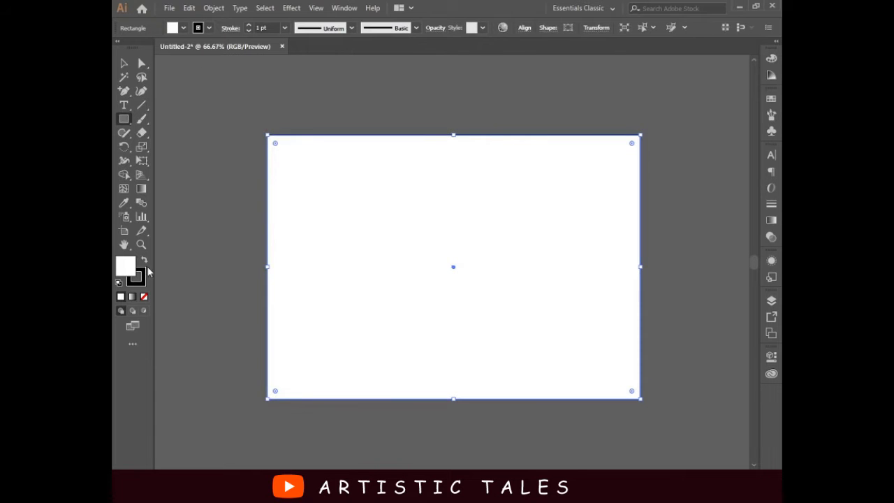
# Step: Fill the artboard-sized rectangle with red, darken the fill to a deep red, and deselect it
pyautogui.click(183, 30)
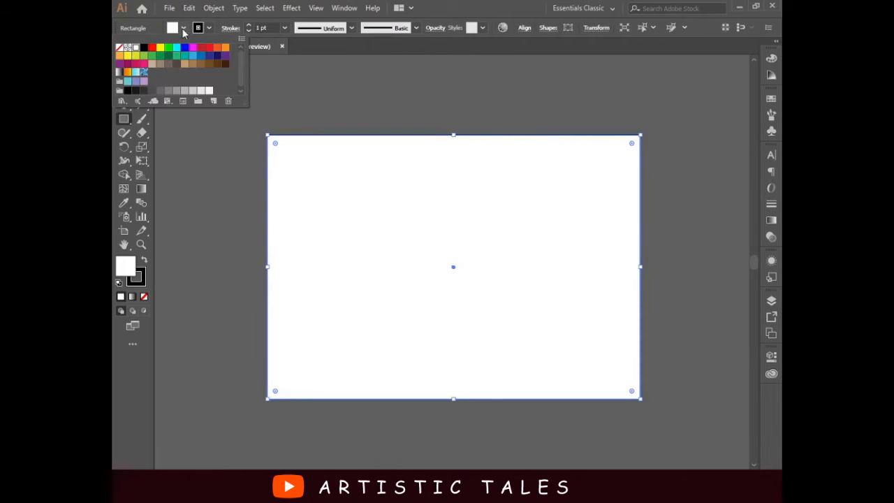
pyautogui.click(203, 49)
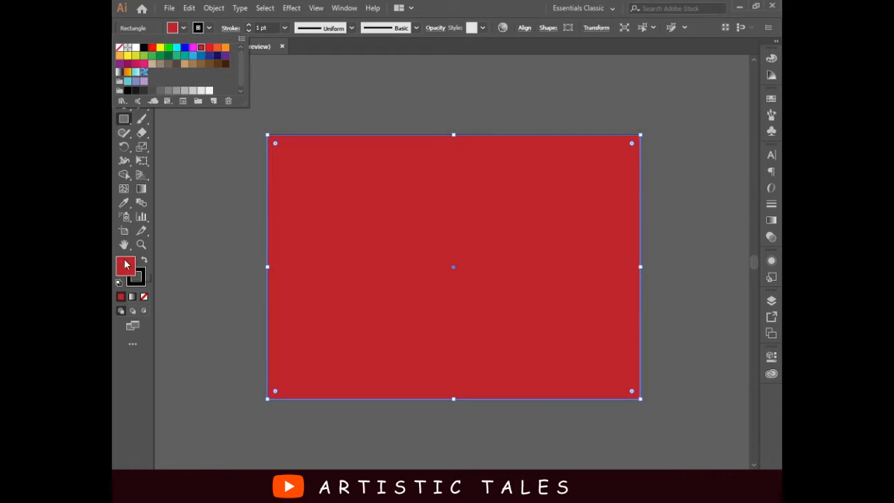
pyautogui.doubleClick(126, 265)
pyautogui.moveTo(412, 190); pyautogui.dragTo(412, 225)
pyautogui.click(568, 172)
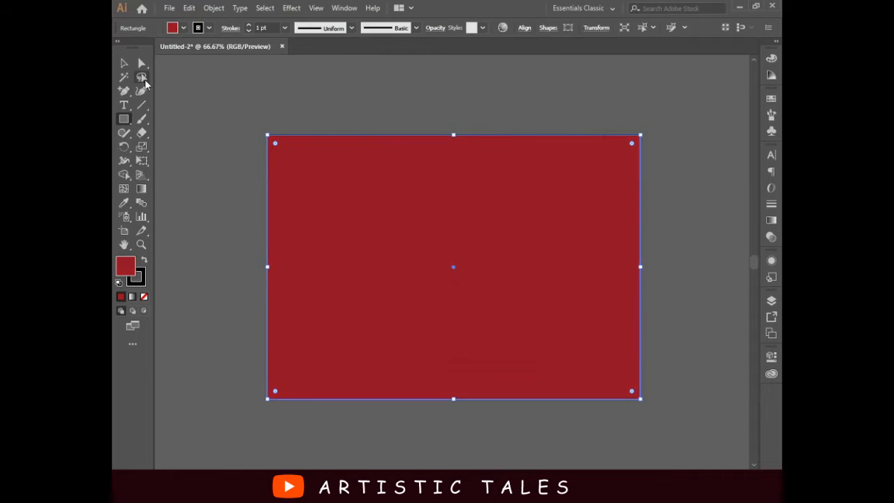
pyautogui.click(125, 63)
pyautogui.click(258, 105)
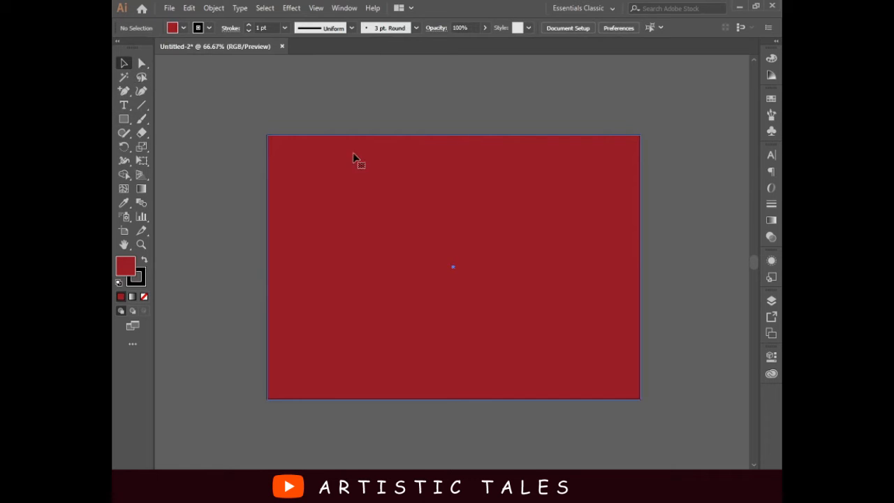
# Step: Give the red rectangle a white stroke with a weight of 8 pt
pyautogui.click(356, 158)
pyautogui.click(208, 28)
pyautogui.click(135, 47)
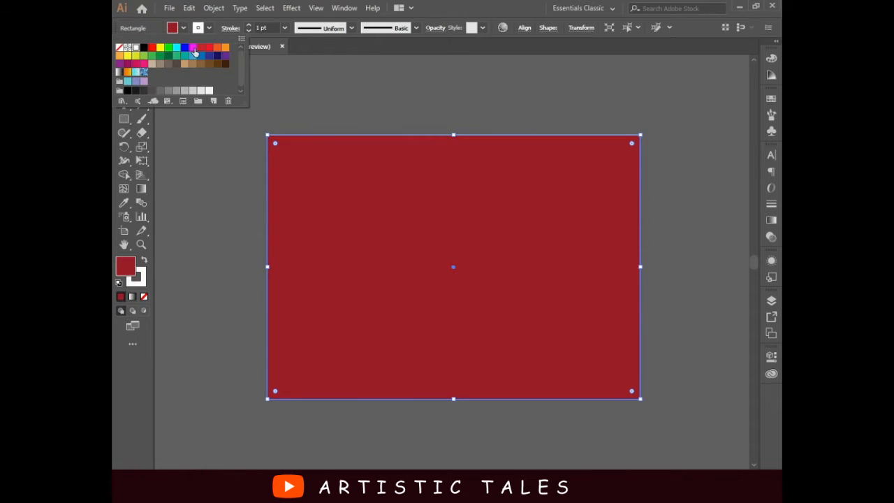
pyautogui.click(285, 28)
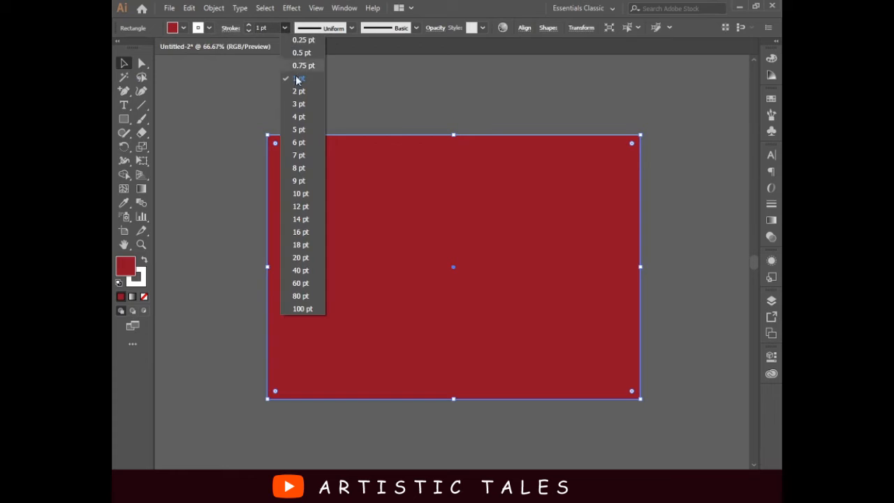
pyautogui.click(309, 196)
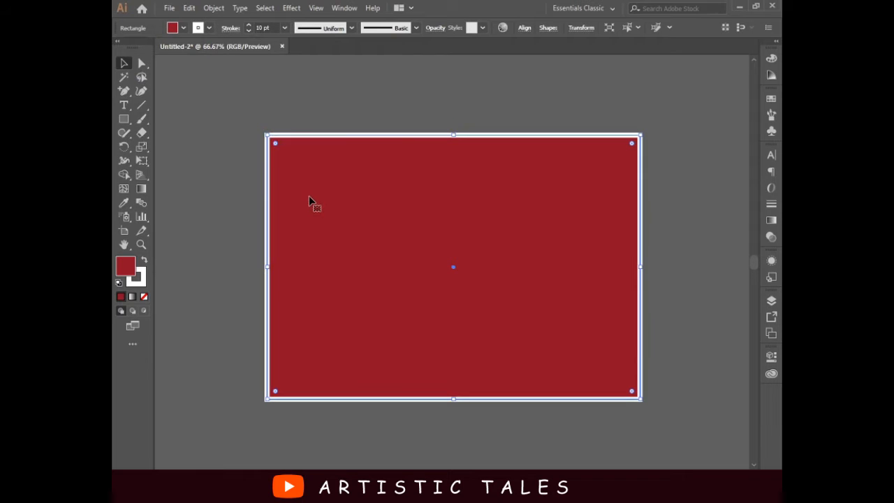
pyautogui.click(284, 28)
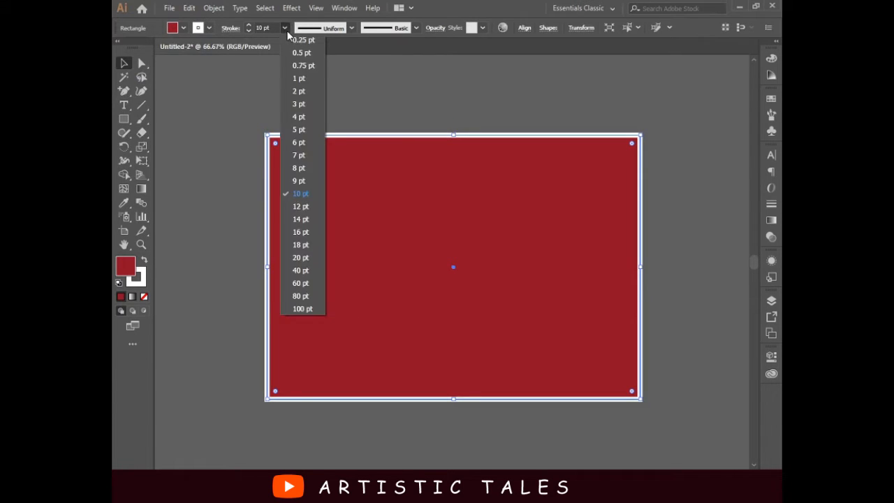
pyautogui.click(306, 168)
# Step: Align the rectangle's white stroke to the inside of its path and deselect the rectangle
pyautogui.click(230, 28)
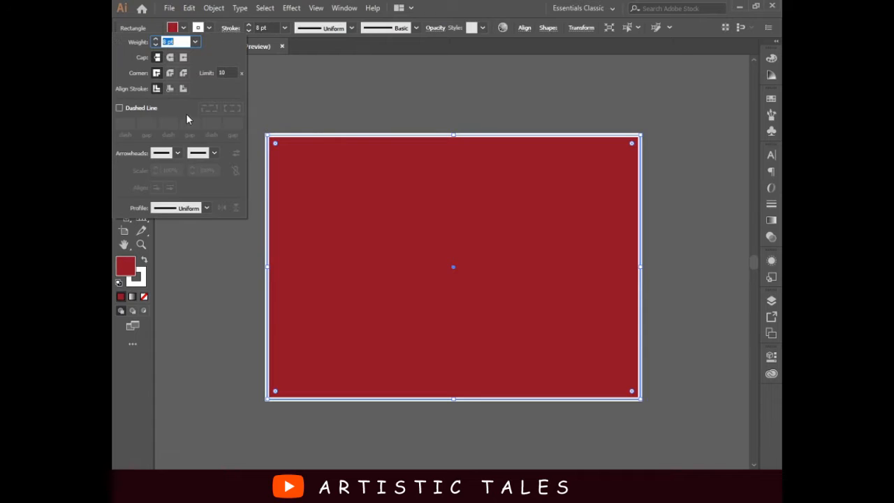
pyautogui.click(183, 87)
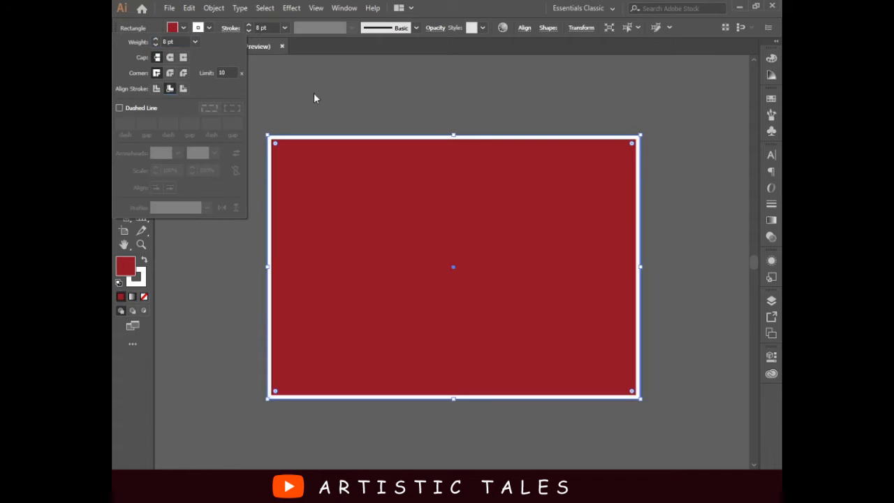
pyautogui.click(363, 93)
pyautogui.click(363, 93)
# Step: Lock the red background rectangle so it cannot be selected
pyautogui.scroll(-2, 442, 343)
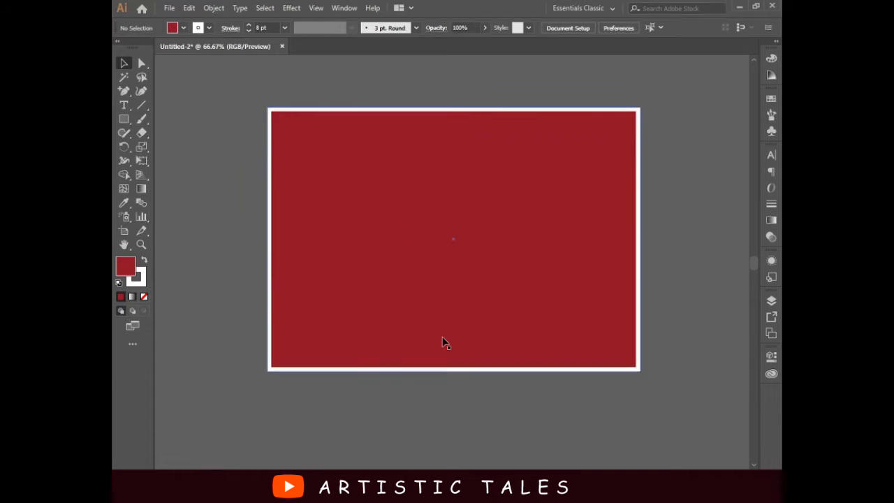
pyautogui.hscroll(1, 485, 365)
pyautogui.click(389, 250)
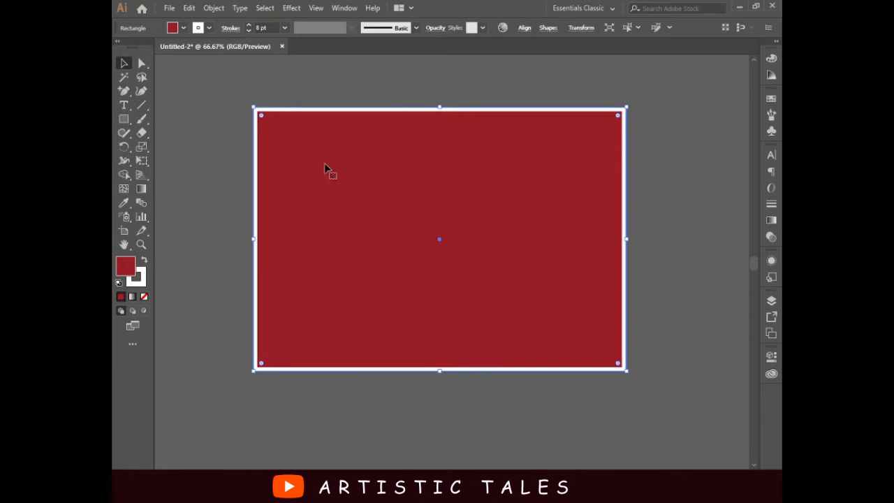
pyautogui.click(213, 8)
pyautogui.moveTo(236, 76)
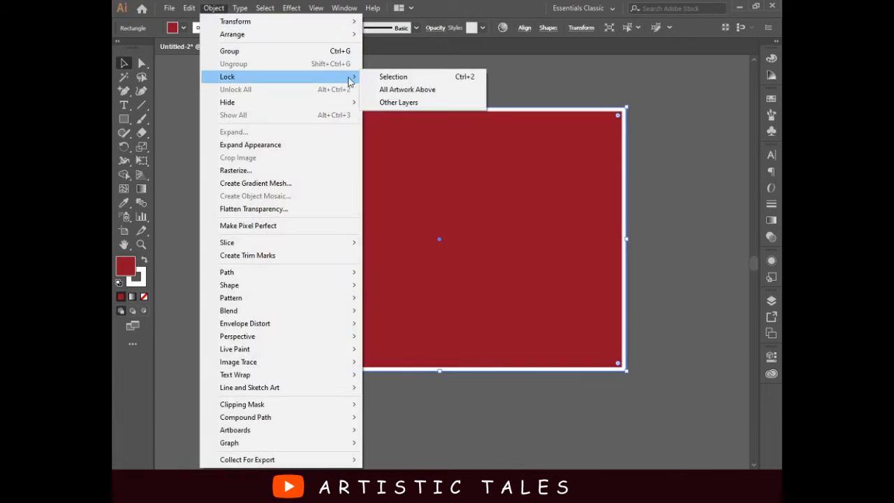
pyautogui.click(394, 76)
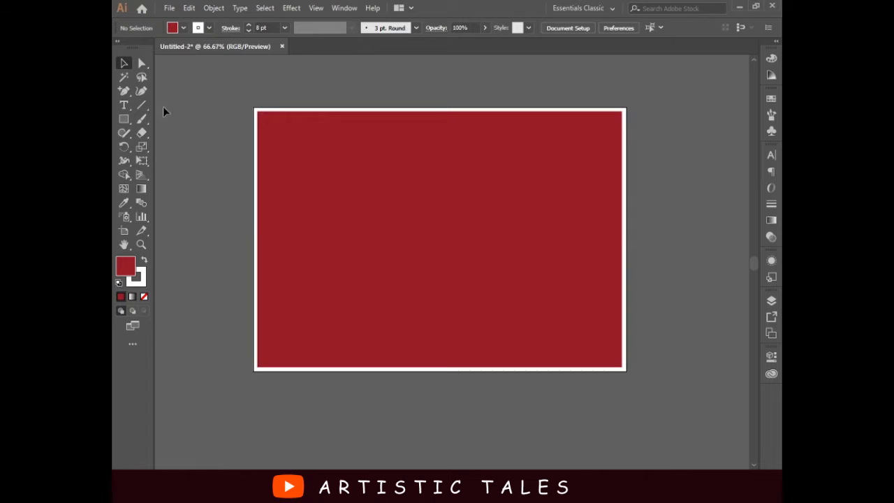
# Step: Add the point text "BRAND" on the red rectangle, replacing the placeholder text
pyautogui.click(124, 104)
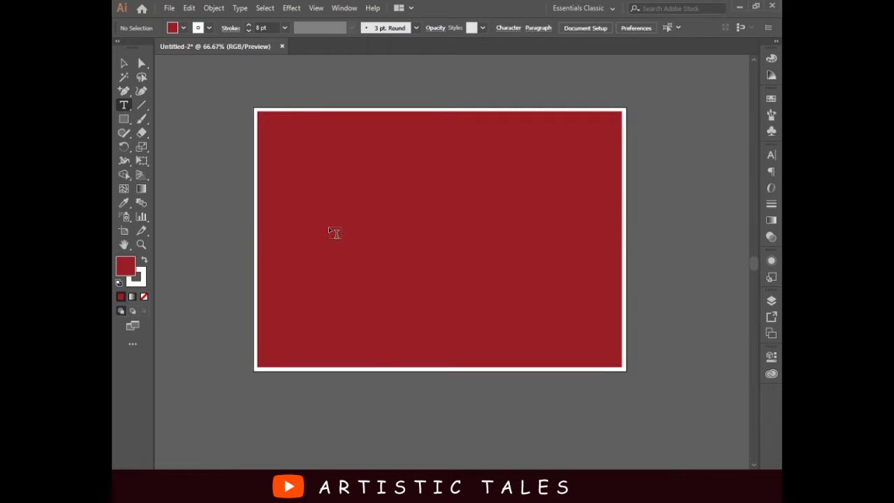
pyautogui.click(328, 226)
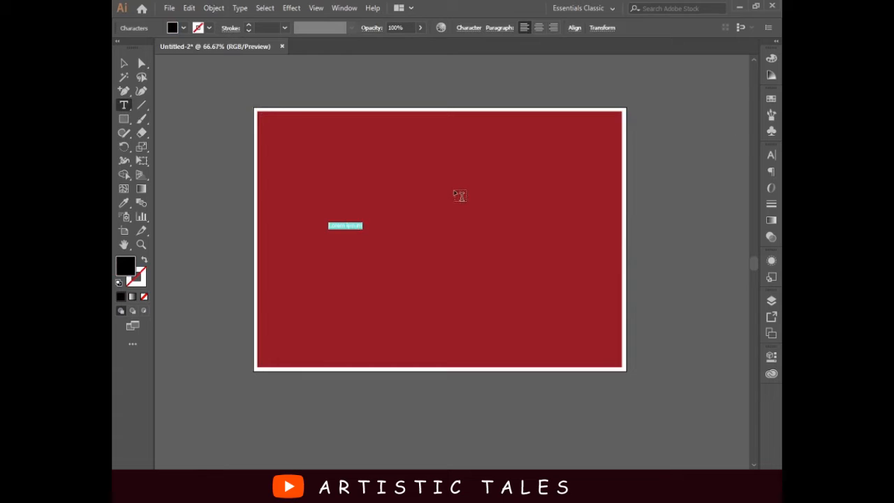
pyautogui.press('BackSpace')
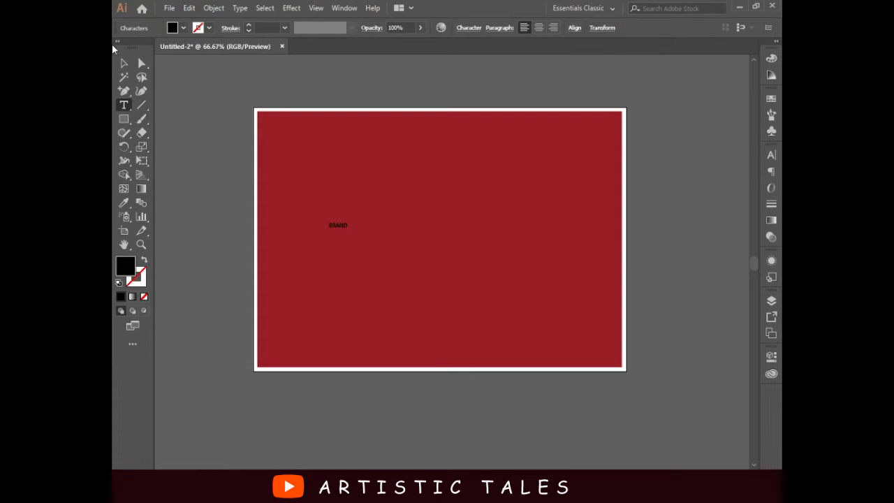
pyautogui.click(122, 63)
# Step: Set the BRAND text to 72 pt in the Impact font
pyautogui.click(770, 154)
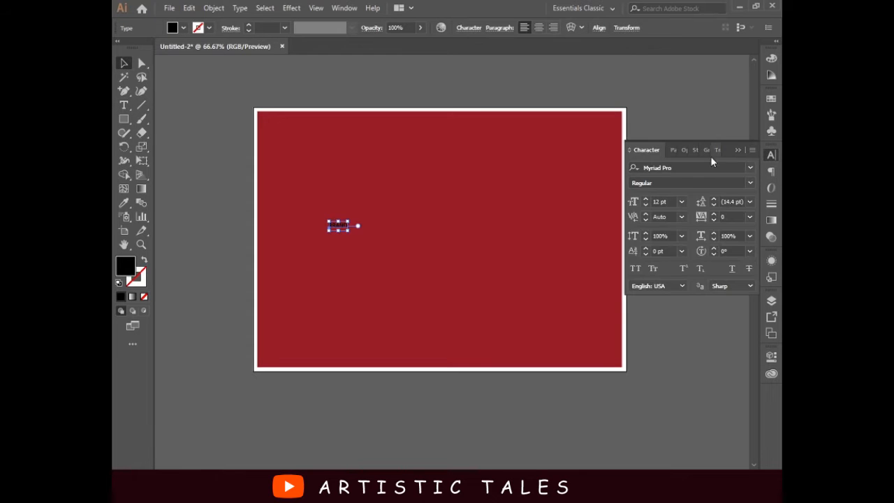
pyautogui.click(751, 183)
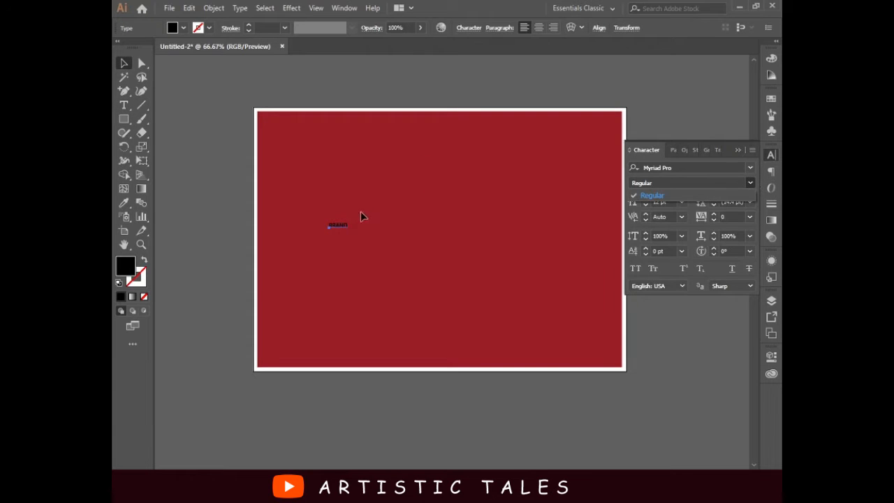
pyautogui.click(340, 227)
pyautogui.click(681, 202)
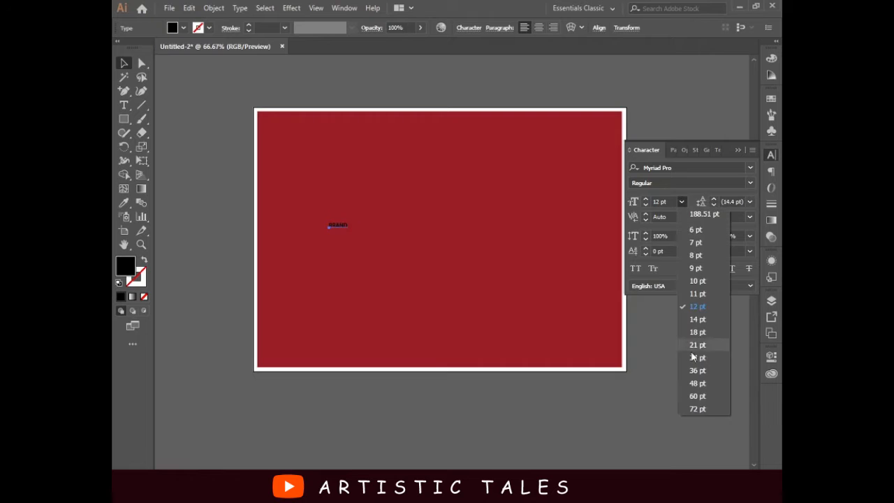
pyautogui.click(697, 415)
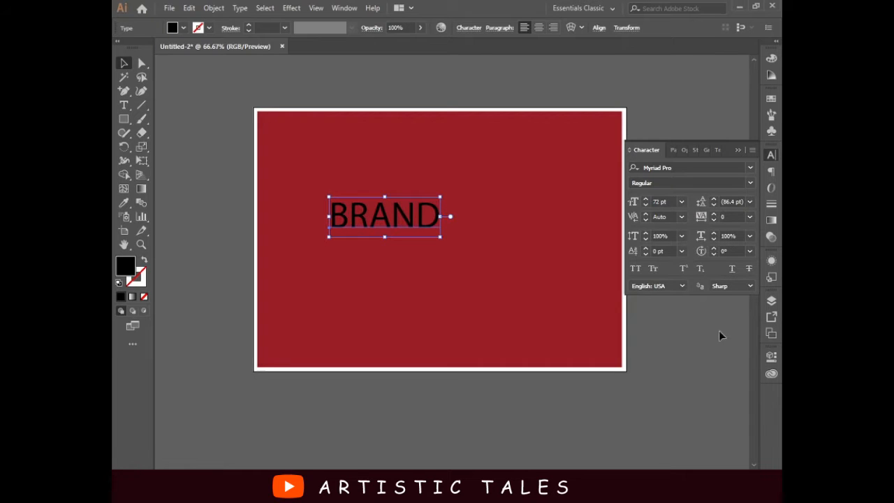
pyautogui.click(750, 168)
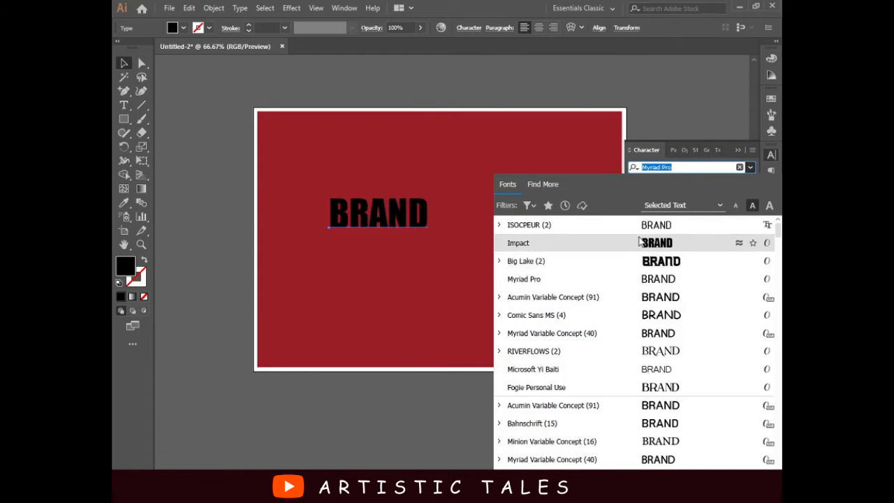
pyautogui.click(679, 242)
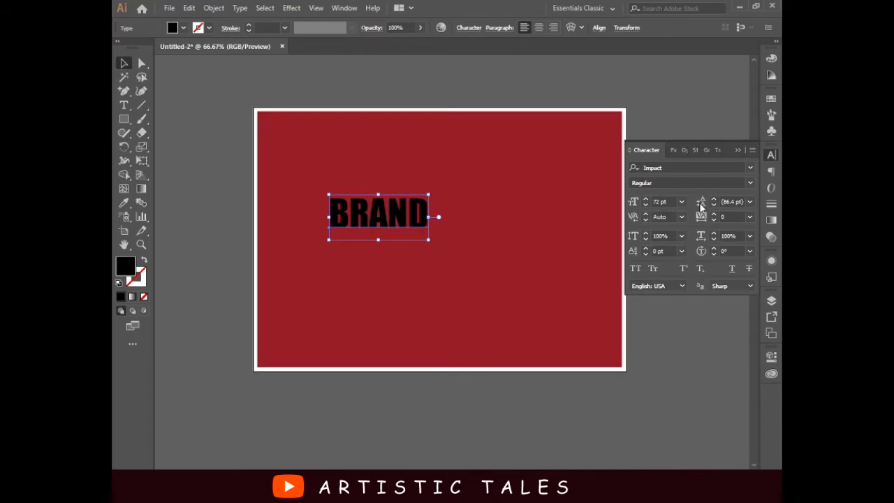
# Step: Set the tracking of the BRAND text to 250
pyautogui.click(750, 217)
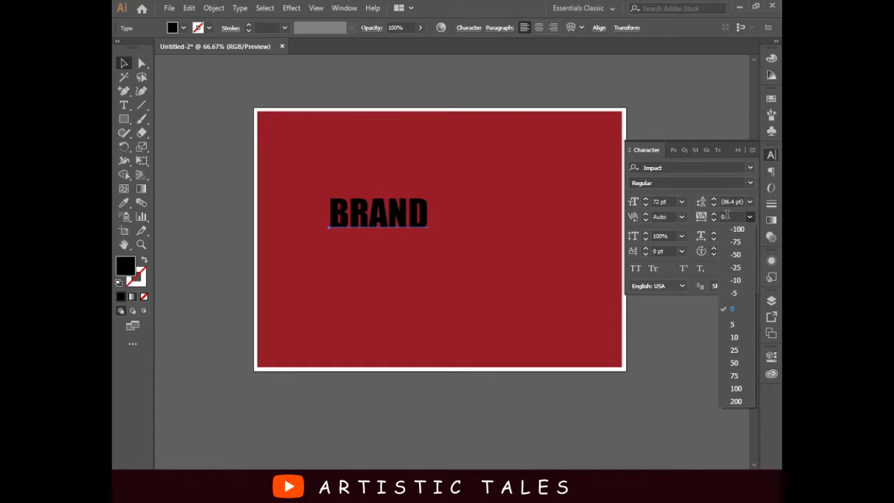
pyautogui.click(711, 224)
pyautogui.doubleClick(722, 217)
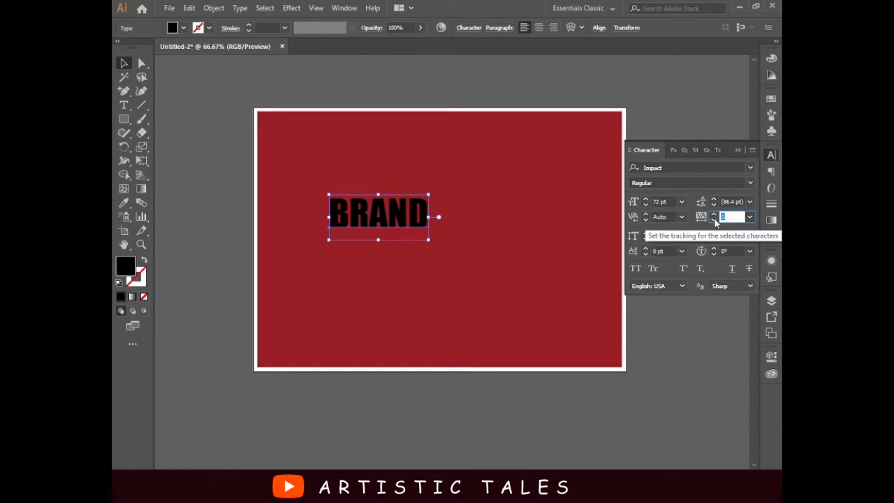
pyautogui.press('BackSpace')
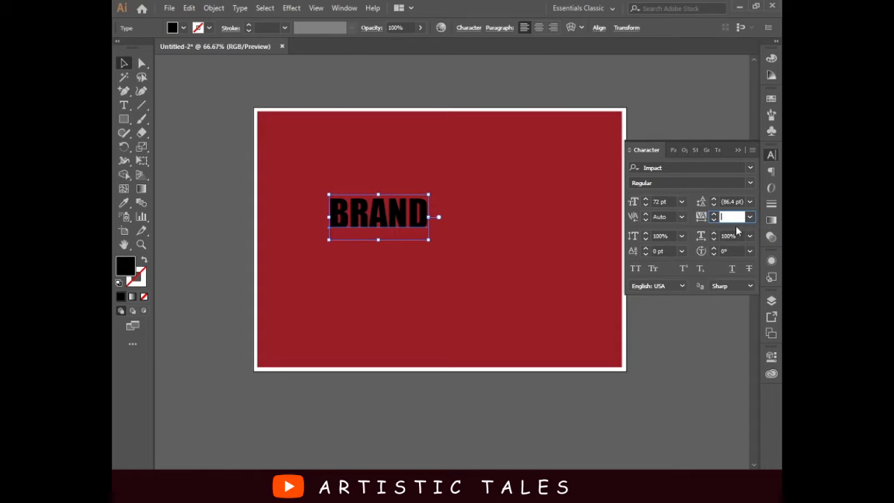
pyautogui.write('250')
pyautogui.press('Return')
pyautogui.click(667, 217)
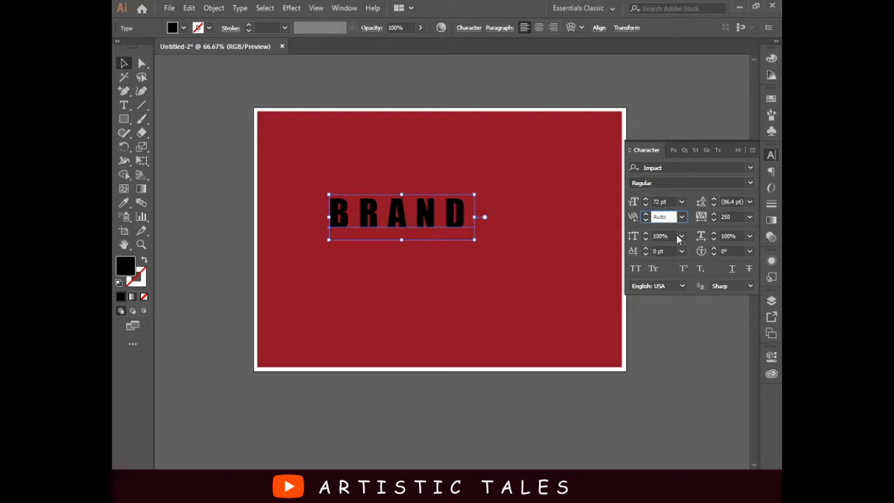
pyautogui.click(417, 216)
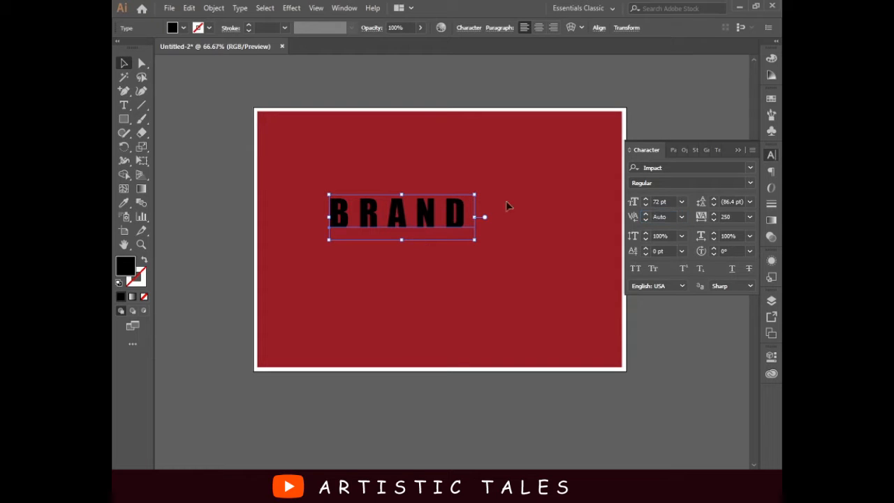
pyautogui.click(738, 151)
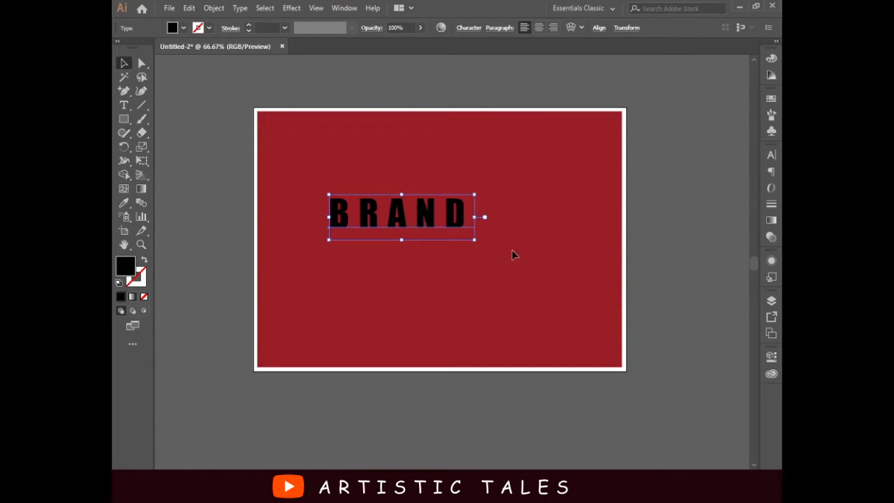
# Step: Scale up the BRAND text proportionally and position it horizontally centered in the upper half of the rectangle
pyautogui.moveTo(474, 241); pyautogui.dragTo(577, 340)
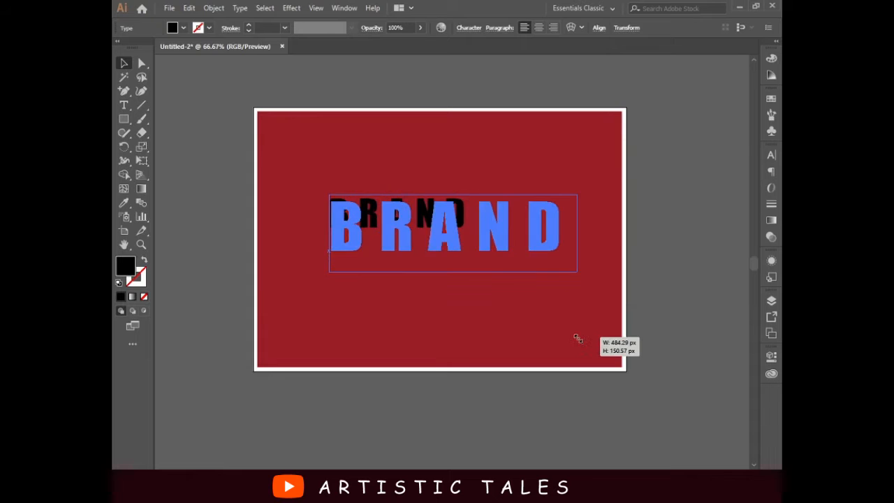
pyautogui.moveTo(444, 223); pyautogui.dragTo(438, 212)
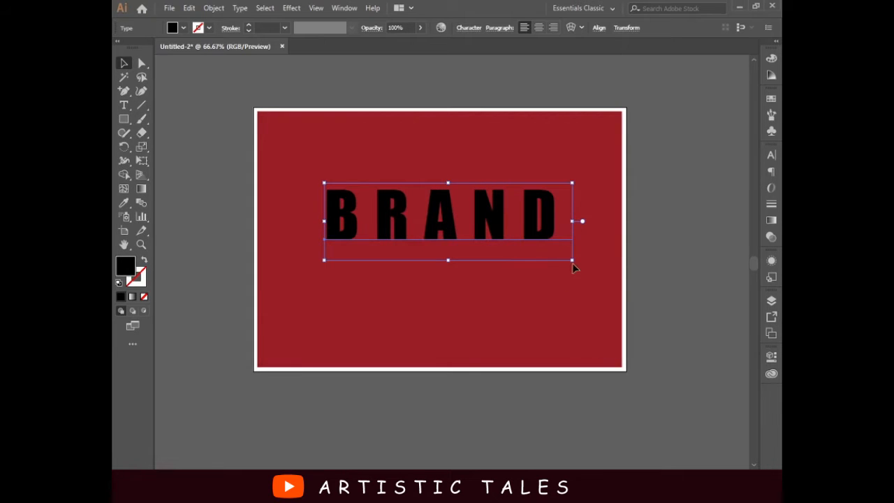
pyautogui.moveTo(570, 262); pyautogui.dragTo(554, 254)
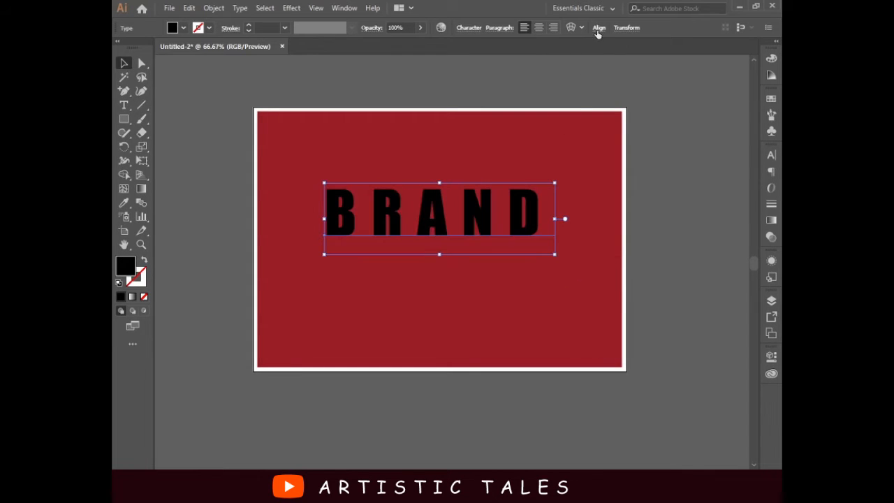
# Step: Center the BRAND text vertically on the artboard and deselect it
pyautogui.click(598, 28)
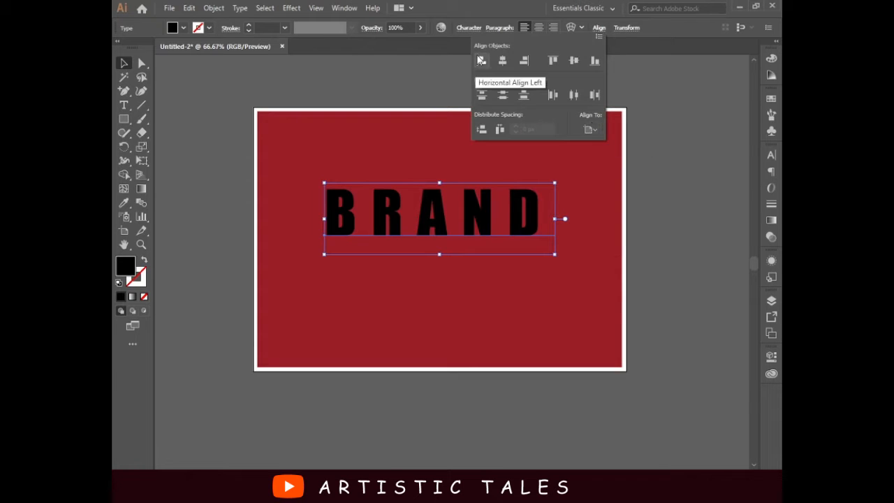
pyautogui.click(573, 61)
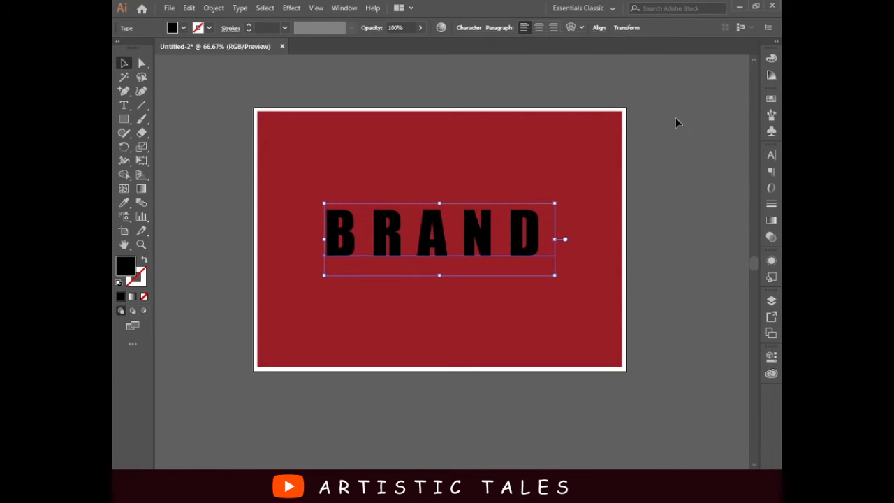
pyautogui.click(688, 184)
# Step: Remove the BRAND text's own fill colour and add a new fill to the type object's appearance
pyautogui.click(394, 243)
pyautogui.click(770, 278)
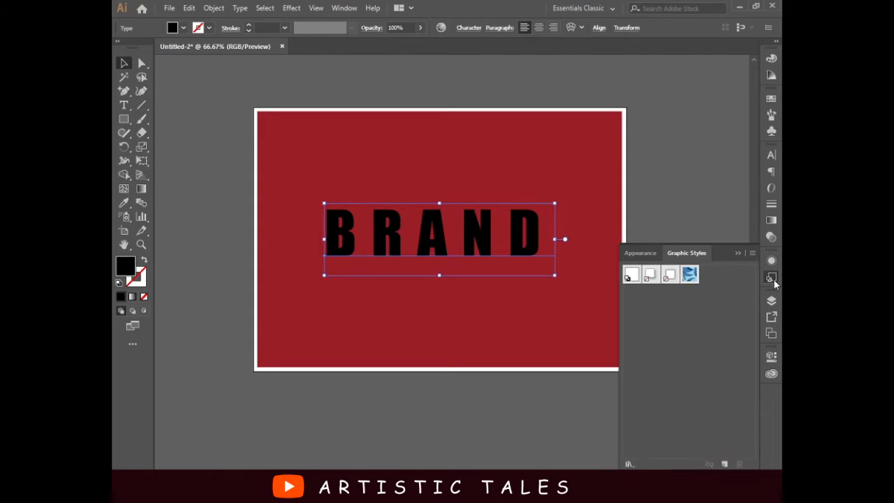
pyautogui.click(646, 254)
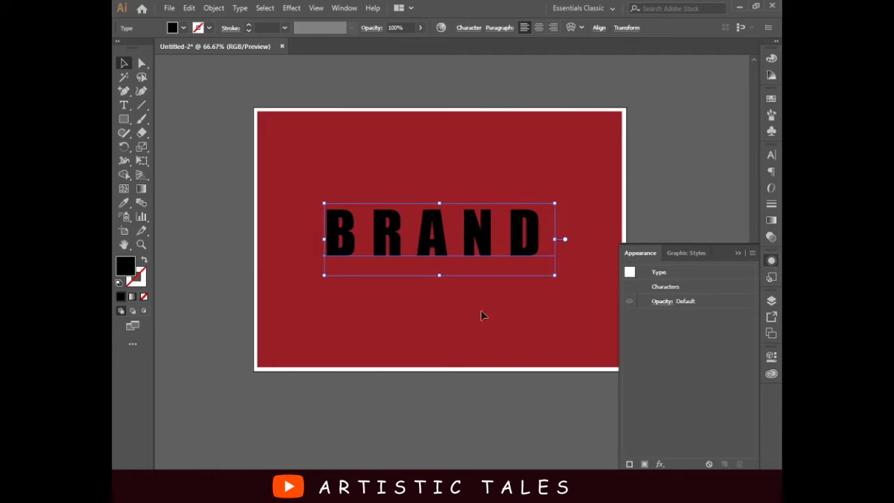
pyautogui.click(144, 298)
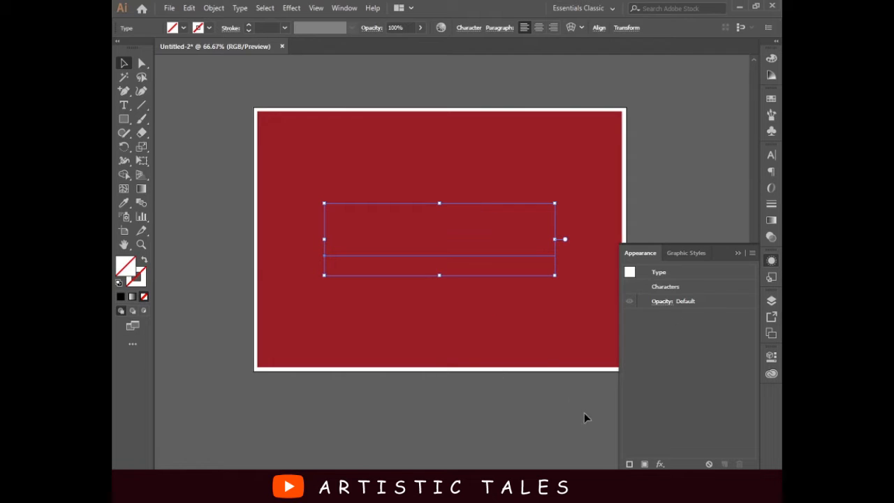
pyautogui.click(645, 464)
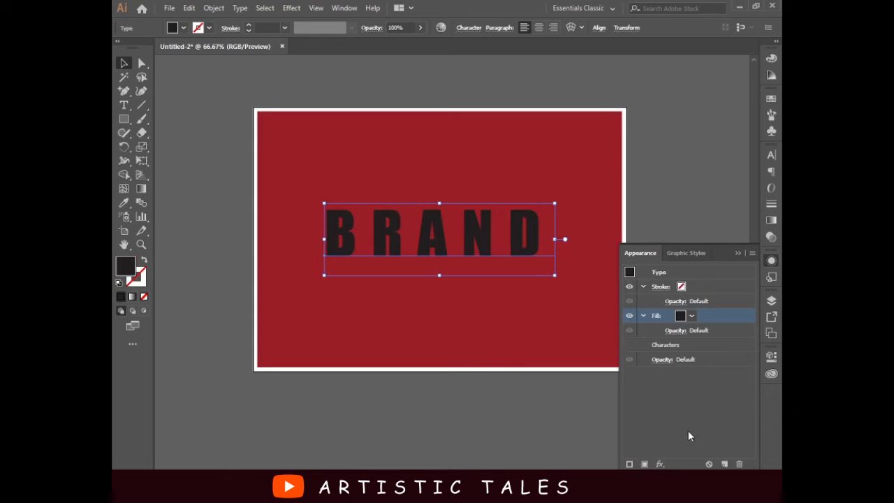
# Step: Set the new fill of the BRAND text to the cream colour F4DAC3
pyautogui.click(692, 316)
pyautogui.doubleClick(127, 266)
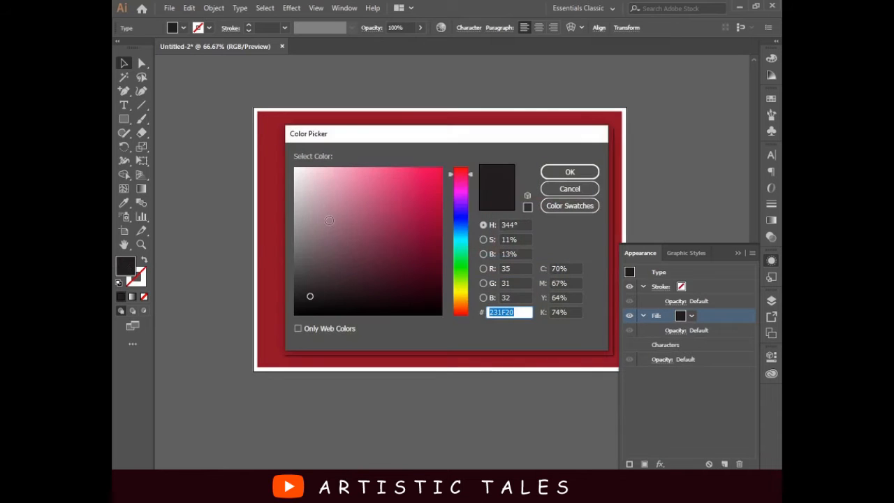
pyautogui.write('F4DAC3')
pyautogui.click(570, 172)
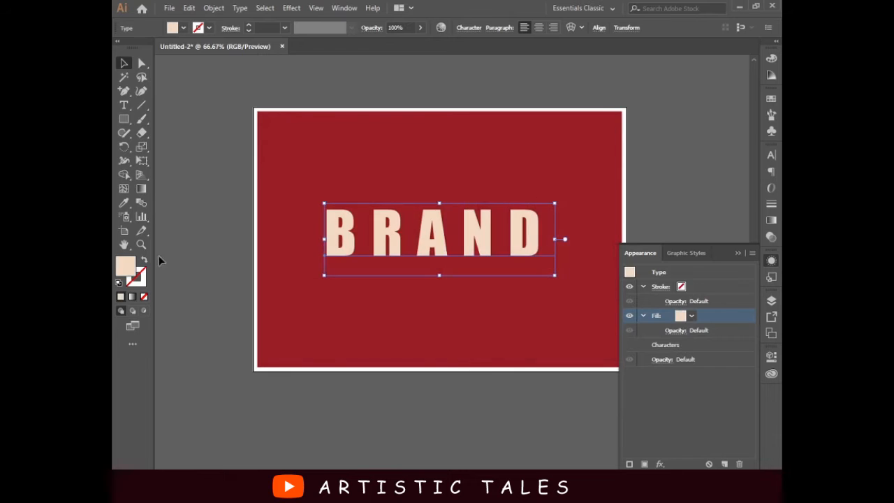
pyautogui.doubleClick(130, 265)
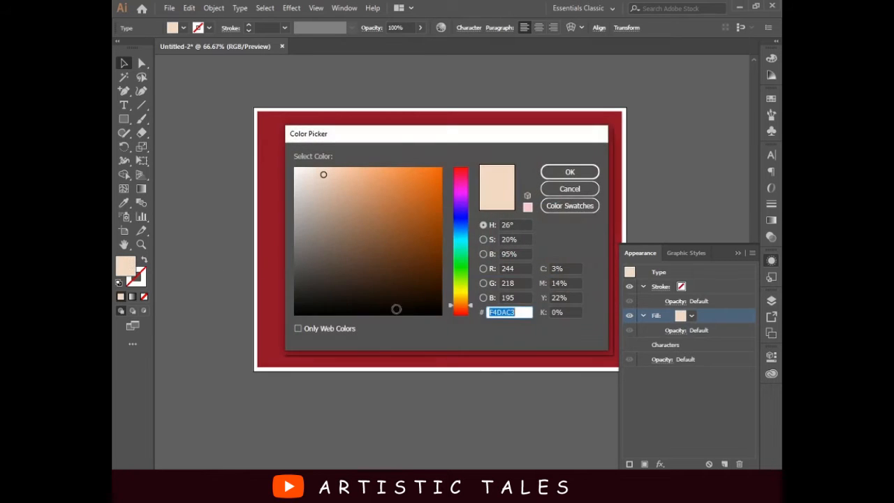
pyautogui.click(482, 312)
pyautogui.click(570, 172)
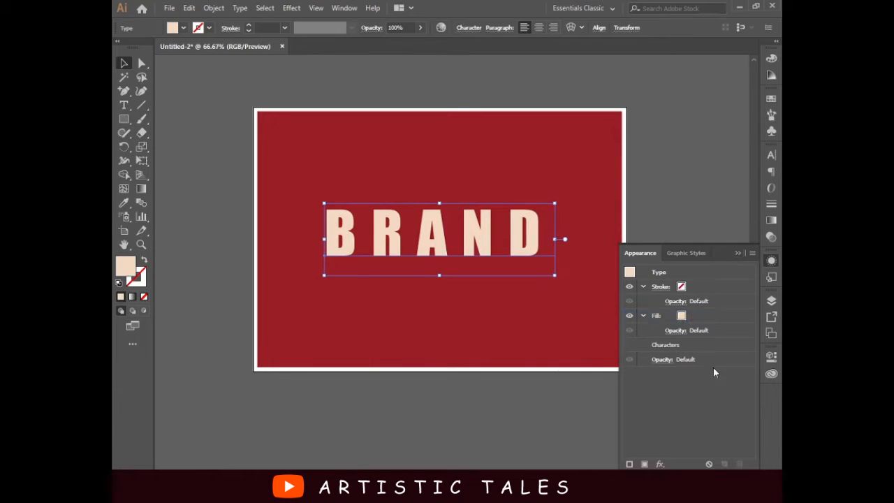
# Step: Duplicate the cream fill in the text's appearance and recolour the lower copy with the orange swatch
pyautogui.click(695, 315)
pyautogui.moveTo(703, 319); pyautogui.dragTo(725, 465)
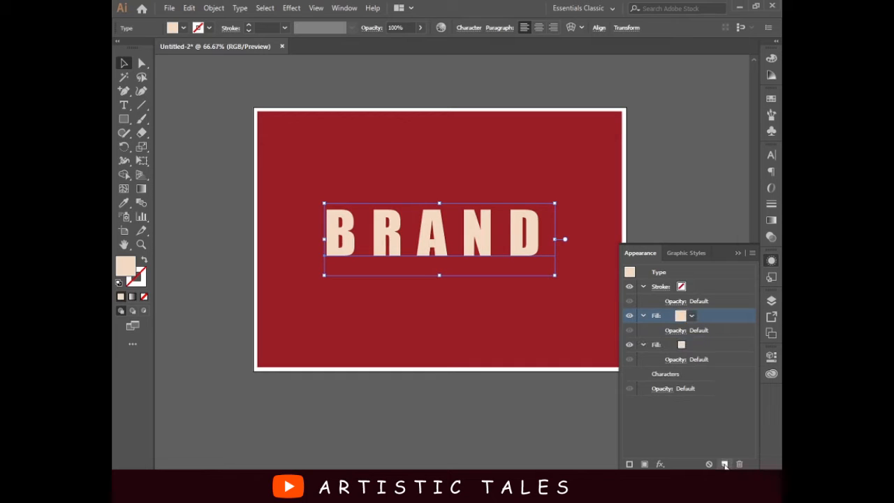
pyautogui.click(708, 345)
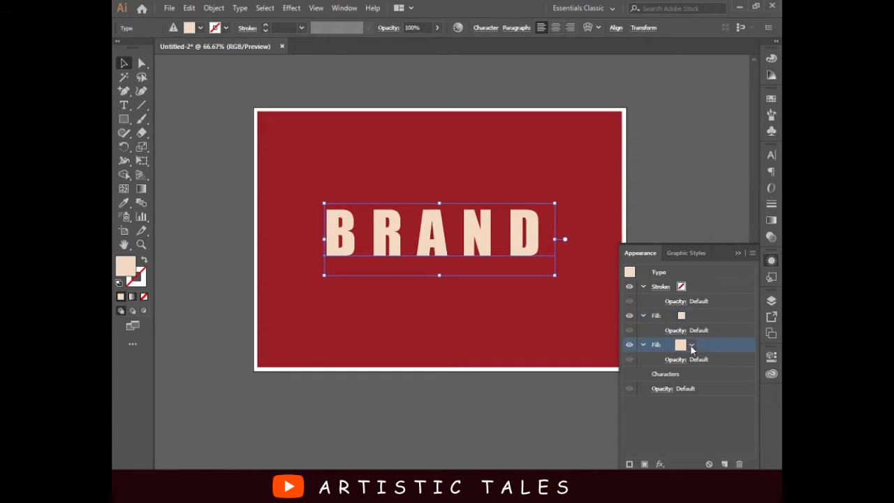
pyautogui.click(643, 344)
pyautogui.click(691, 345)
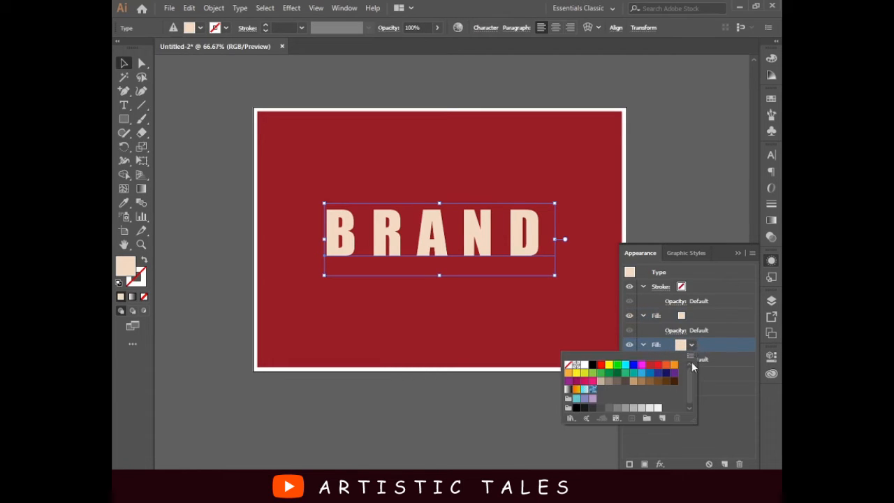
pyautogui.click(668, 368)
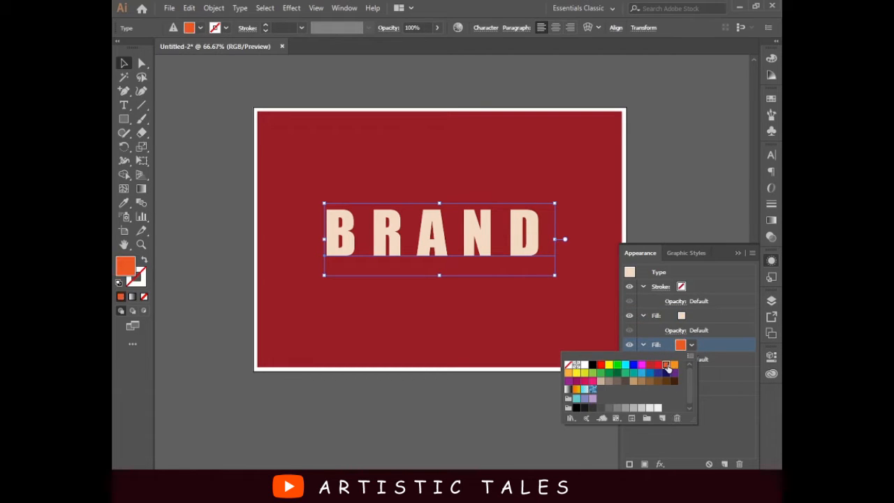
pyautogui.click(733, 339)
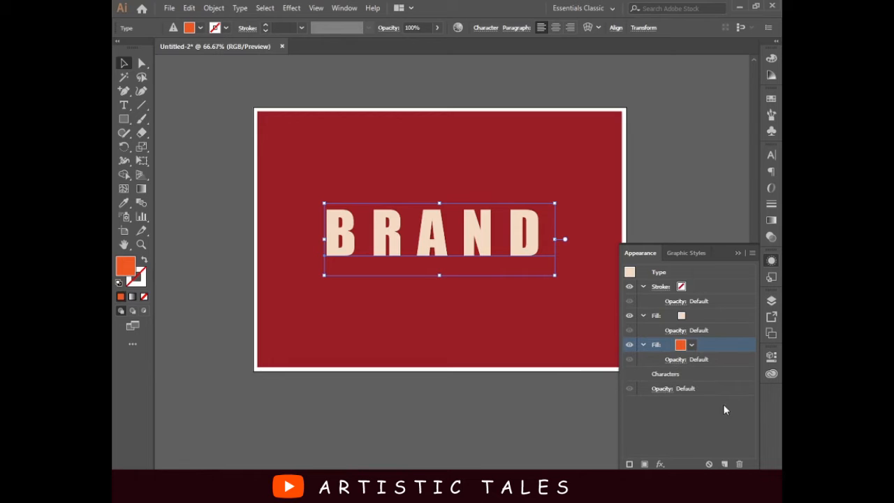
# Step: Apply a Transform effect to the orange fill with 1 px horizontal and vertical moves and 3 copies
pyautogui.click(660, 463)
pyautogui.moveTo(714, 227)
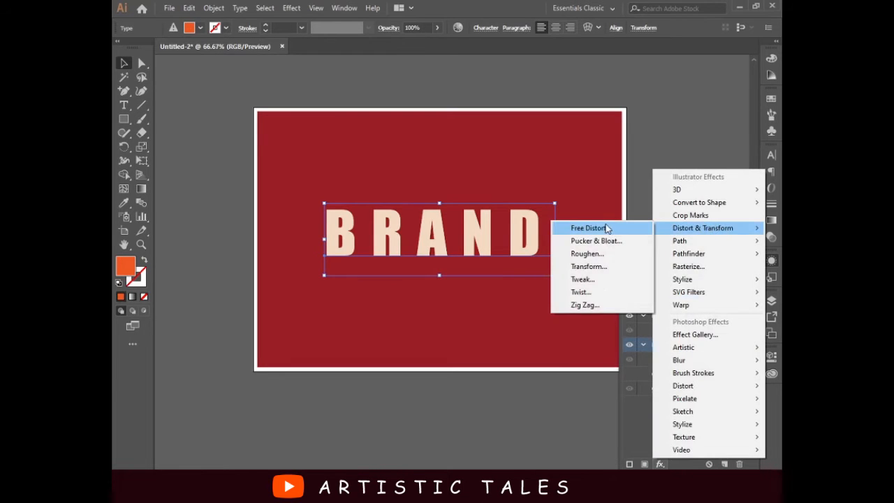
pyautogui.click(593, 267)
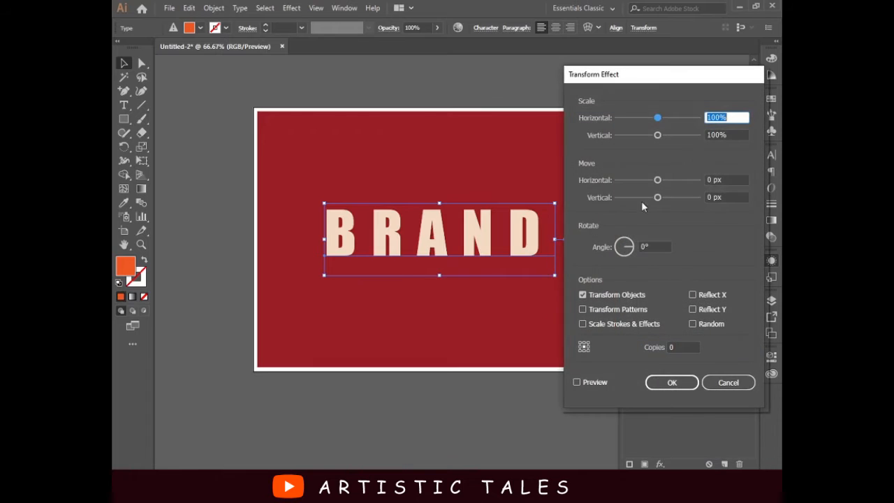
pyautogui.click(715, 180)
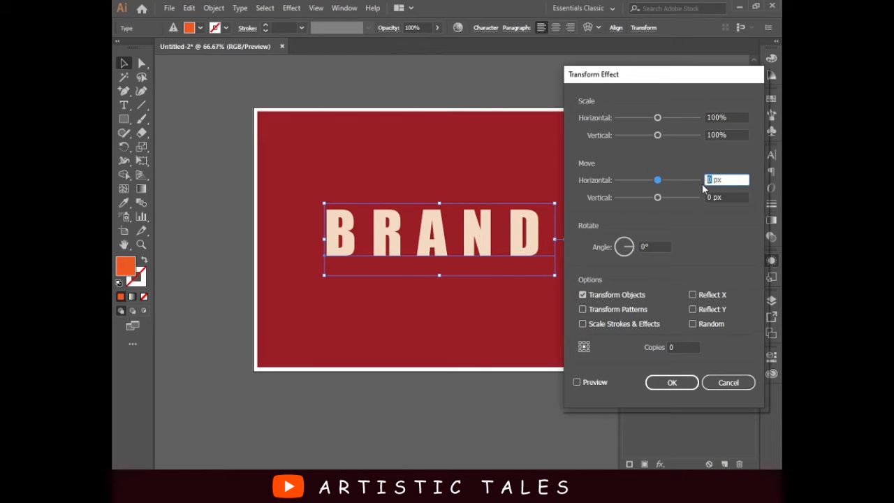
pyautogui.write('1')
pyautogui.click(709, 197)
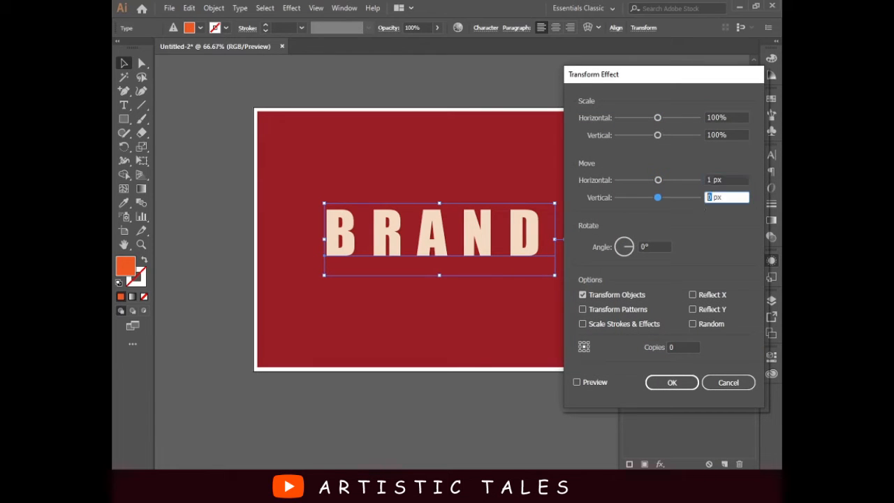
pyautogui.click(595, 383)
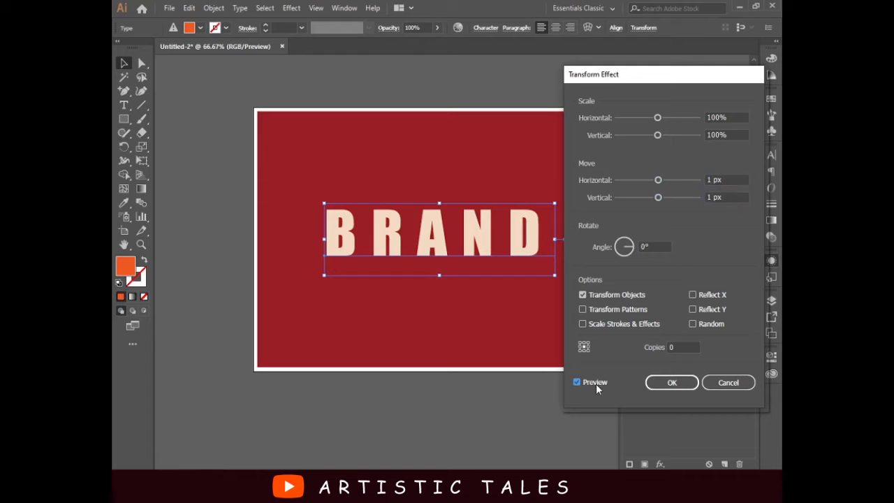
pyautogui.click(683, 347)
pyautogui.write('3')
pyautogui.click(678, 383)
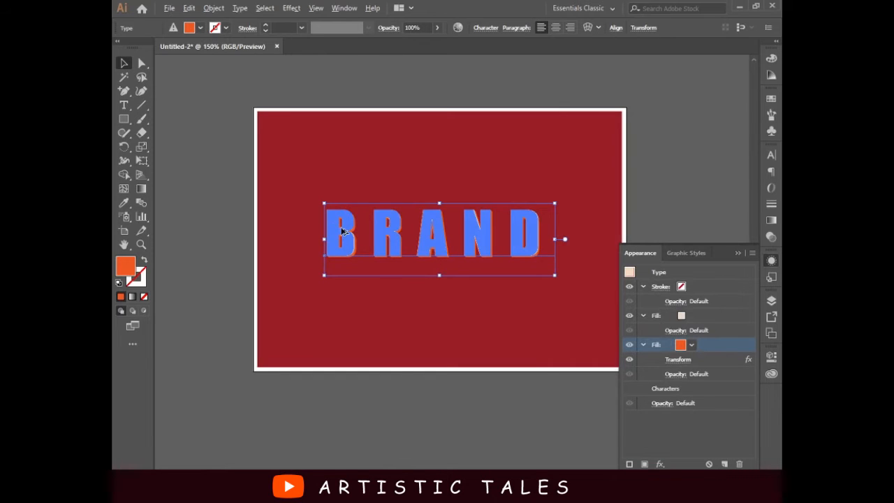
# Step: Duplicate the orange fill with its Transform effect and recolour the lower copy with the dark green swatch
pyautogui.scroll(3, 339, 229)
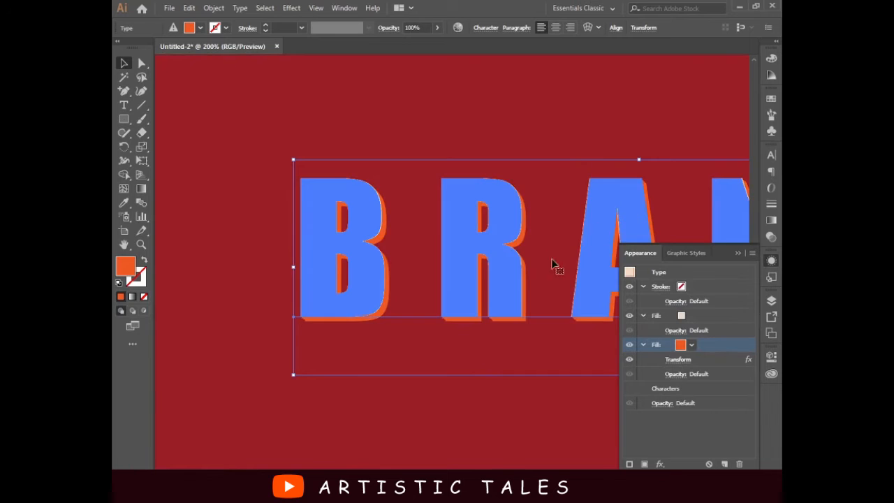
pyautogui.scroll(-1, 538, 361)
pyautogui.scroll(-1, 533, 363)
pyautogui.hscroll(2, 533, 363)
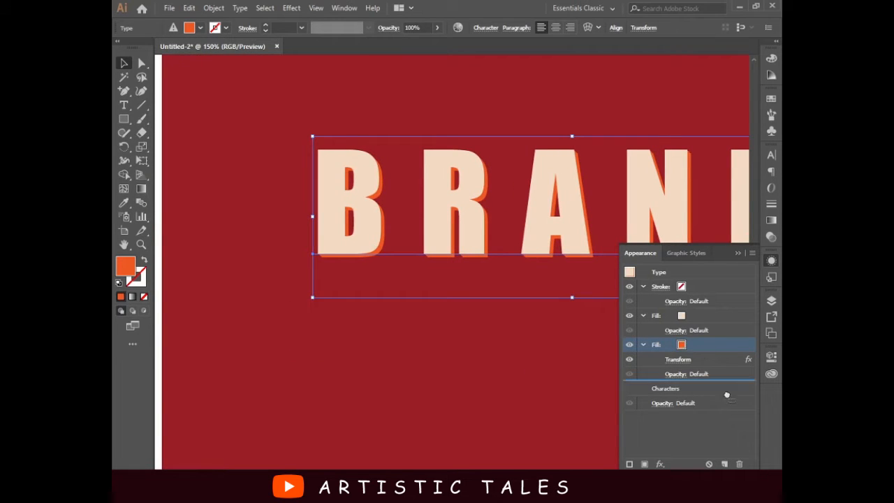
pyautogui.click(725, 464)
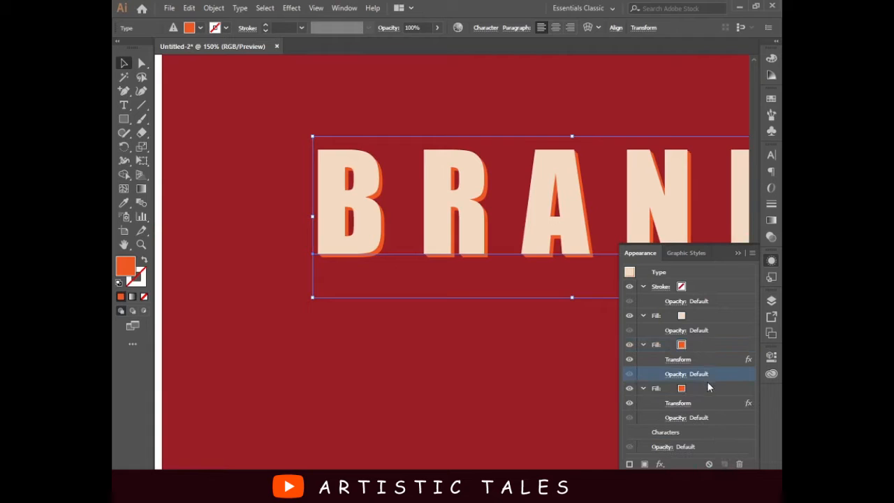
pyautogui.click(693, 389)
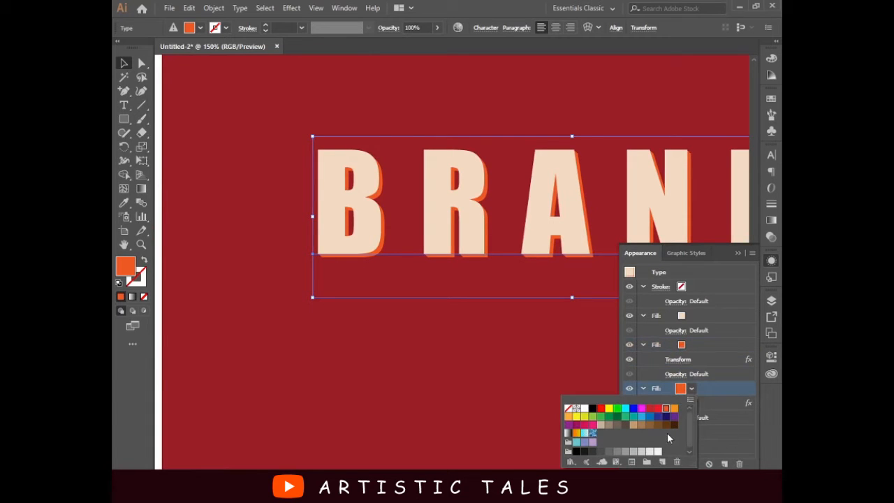
pyautogui.click(619, 418)
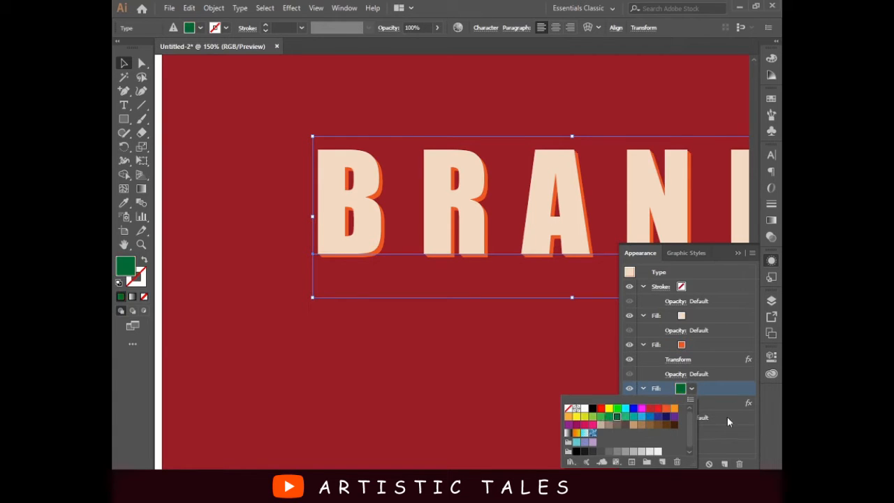
# Step: Set the number of copies in the green fill's Transform effect to 6, with the preview enabled
pyautogui.doubleClick(748, 405)
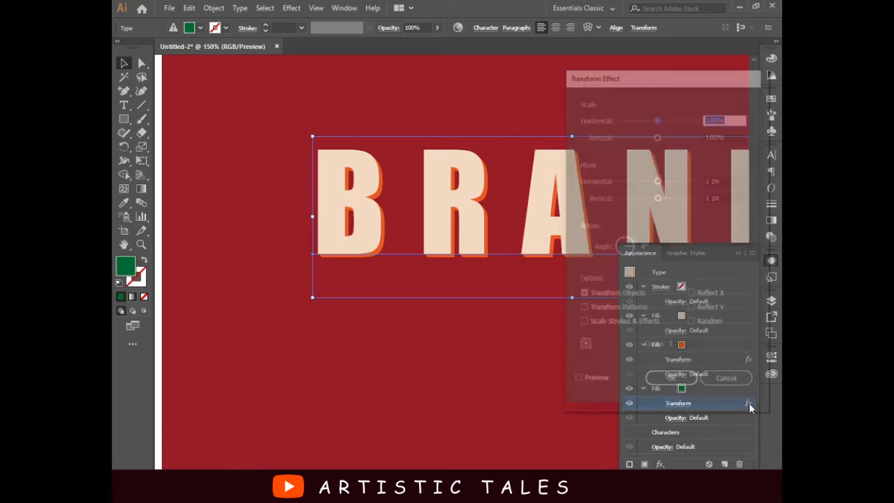
pyautogui.doubleClick(683, 347)
pyautogui.moveTo(683, 348); pyautogui.dragTo(654, 348)
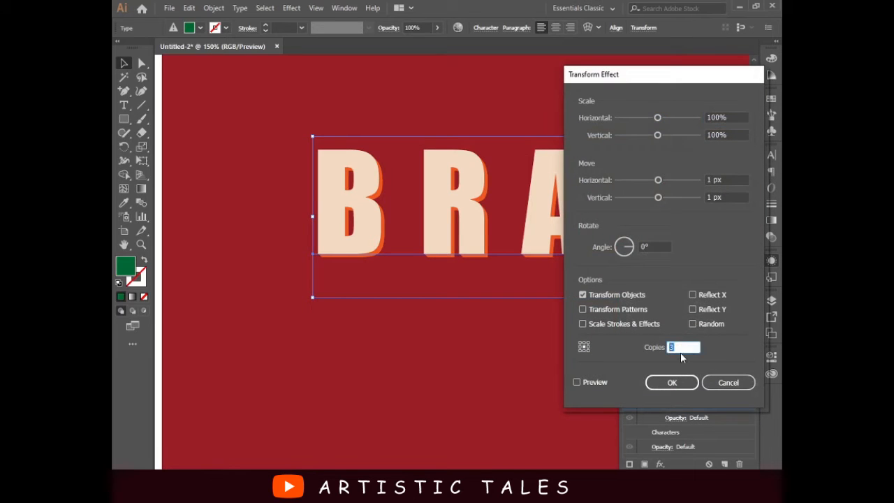
pyautogui.write('6')
pyautogui.click(593, 381)
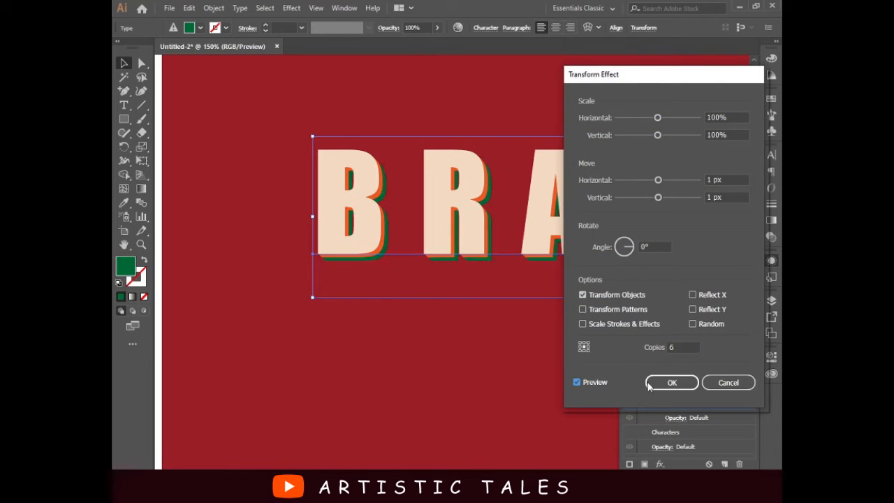
pyautogui.click(671, 384)
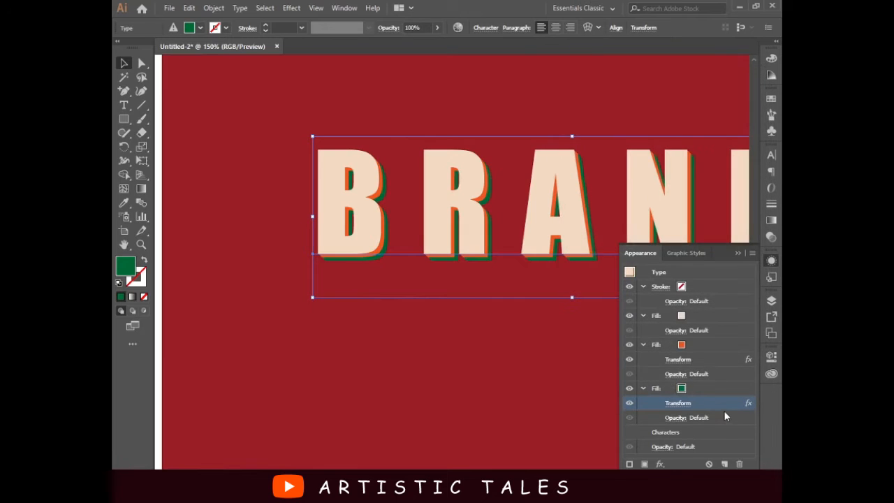
# Step: Duplicate the green fill with its Transform effect and recolour the lower copy with the dark navy blue swatch
pyautogui.click(725, 388)
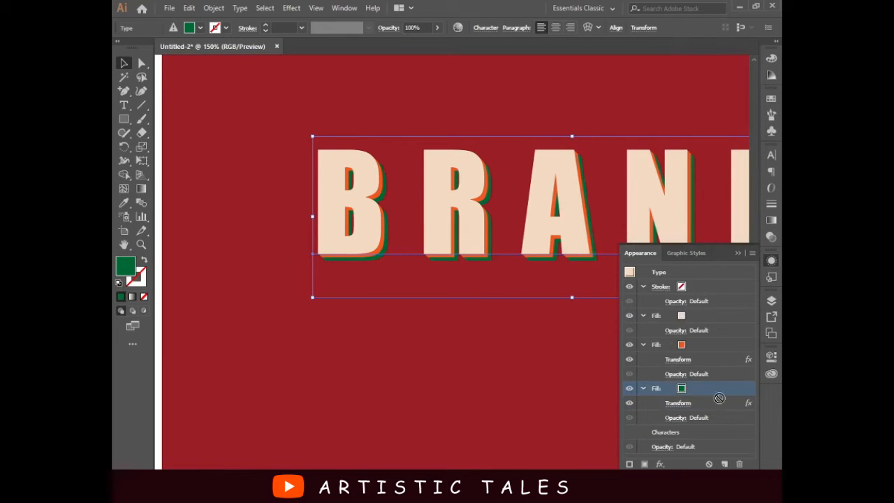
pyautogui.click(726, 464)
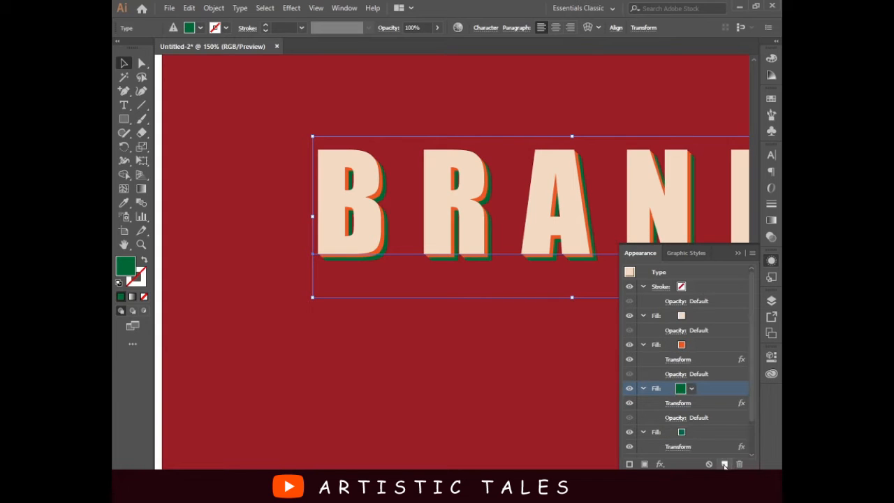
pyautogui.click(695, 432)
pyautogui.scroll(-1, 695, 436)
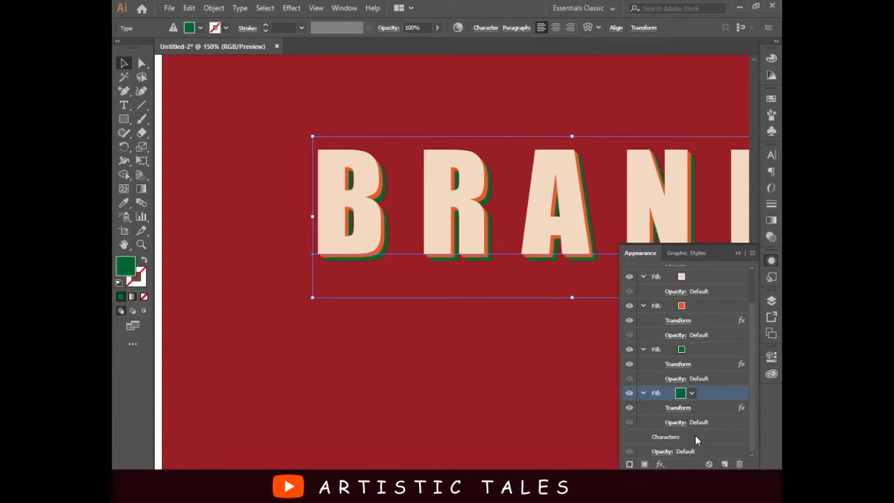
pyautogui.click(692, 393)
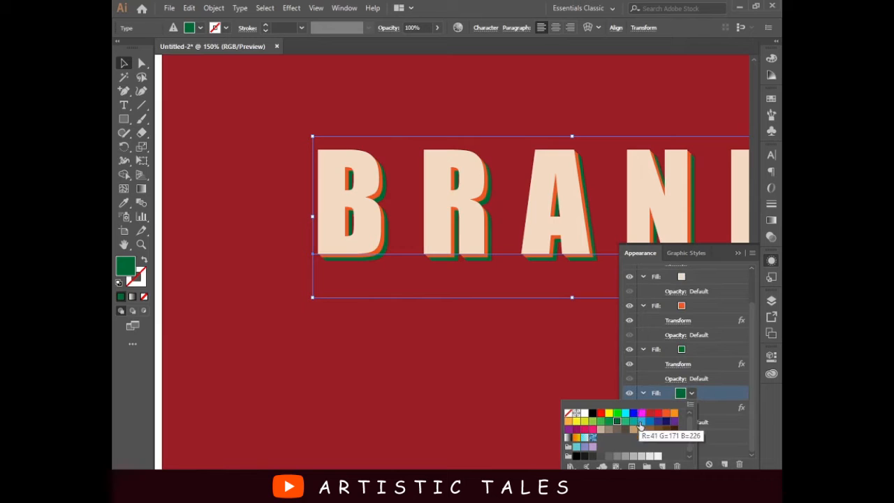
pyautogui.click(666, 422)
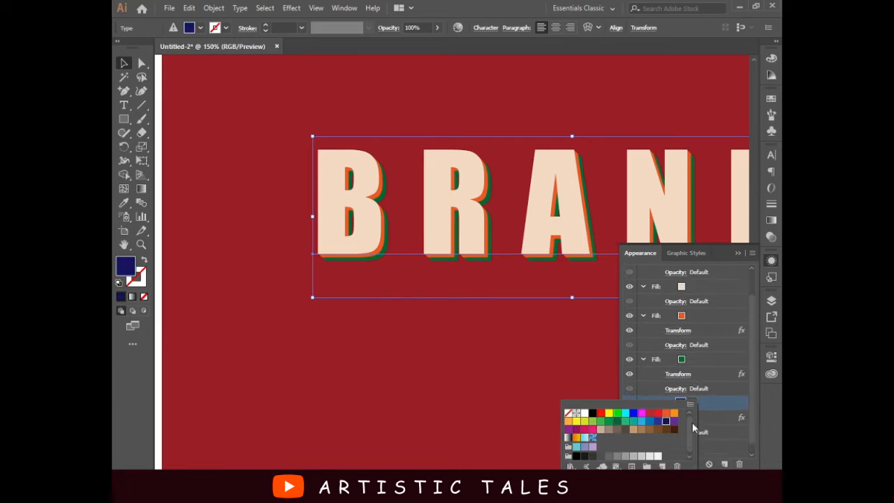
pyautogui.click(727, 417)
# Step: Set the number of copies in the navy fill's Transform effect to 9, with the preview enabled
pyautogui.click(740, 418)
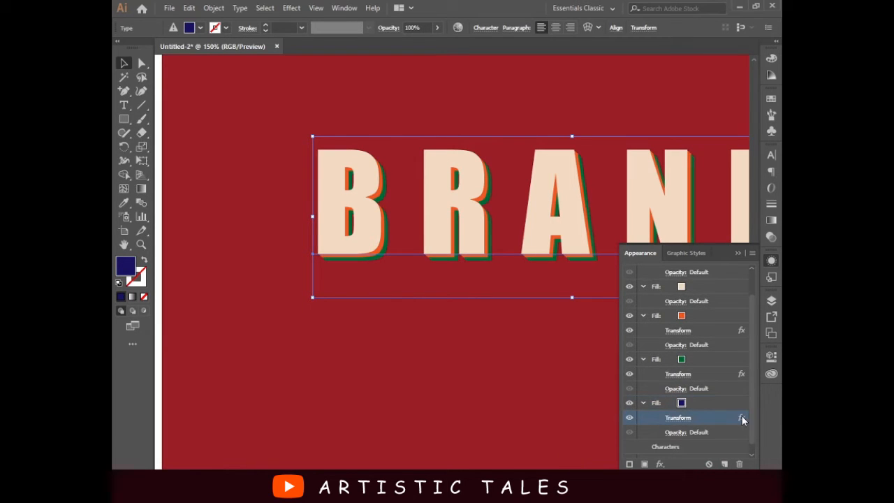
pyautogui.click(742, 418)
pyautogui.doubleClick(669, 347)
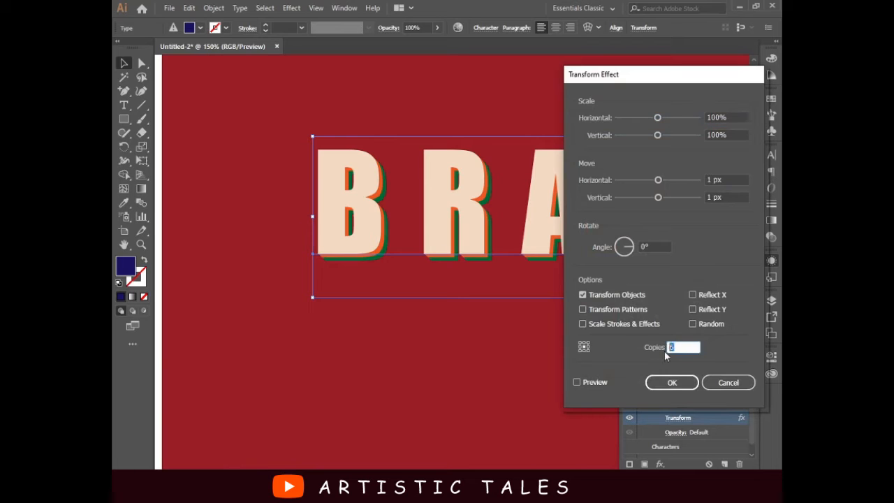
pyautogui.write('9')
pyautogui.click(583, 382)
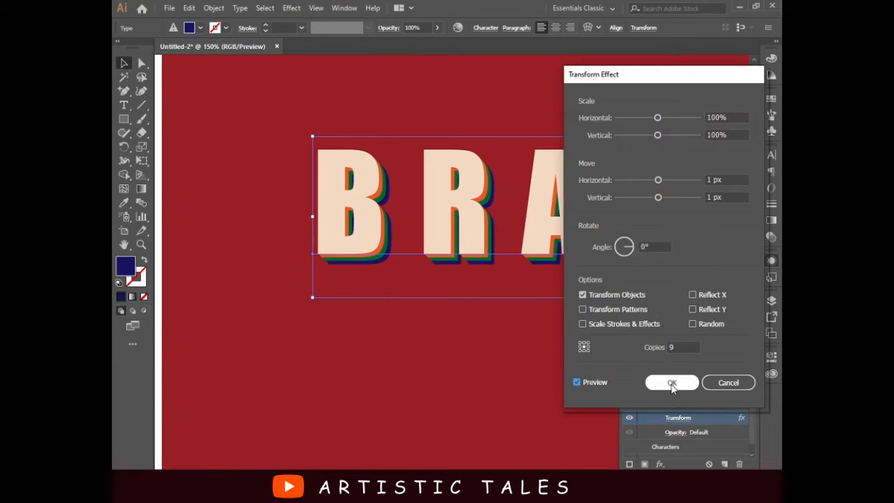
pyautogui.click(672, 384)
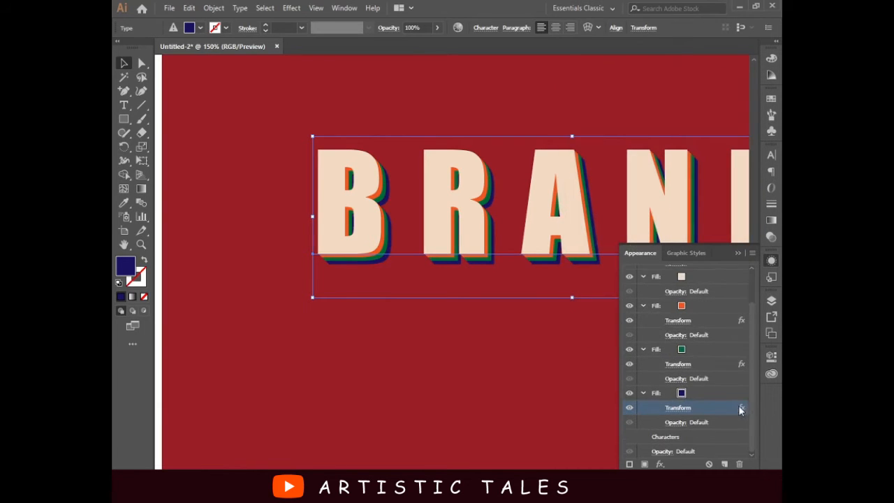
# Step: Try blue, yellow and red swatches on the lowest navy fill, finishing with the light orange swatch
pyautogui.click(698, 392)
pyautogui.click(680, 393)
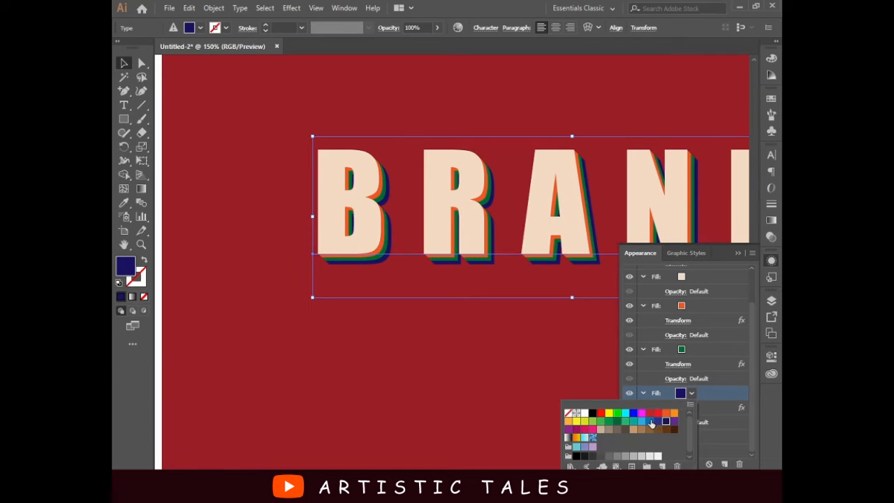
pyautogui.click(650, 422)
pyautogui.click(658, 422)
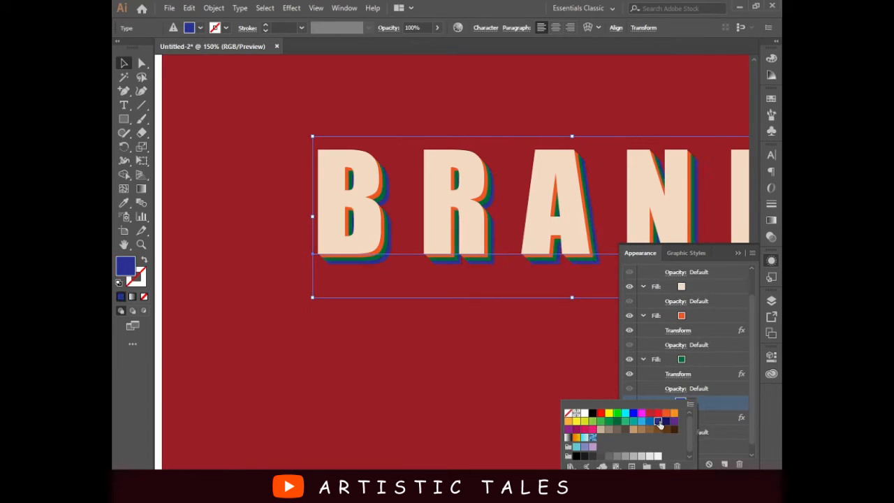
pyautogui.click(576, 421)
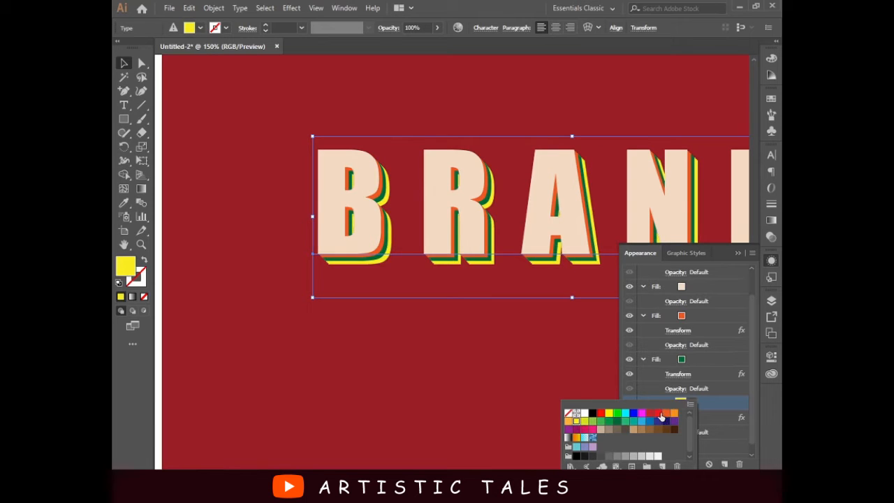
pyautogui.click(648, 413)
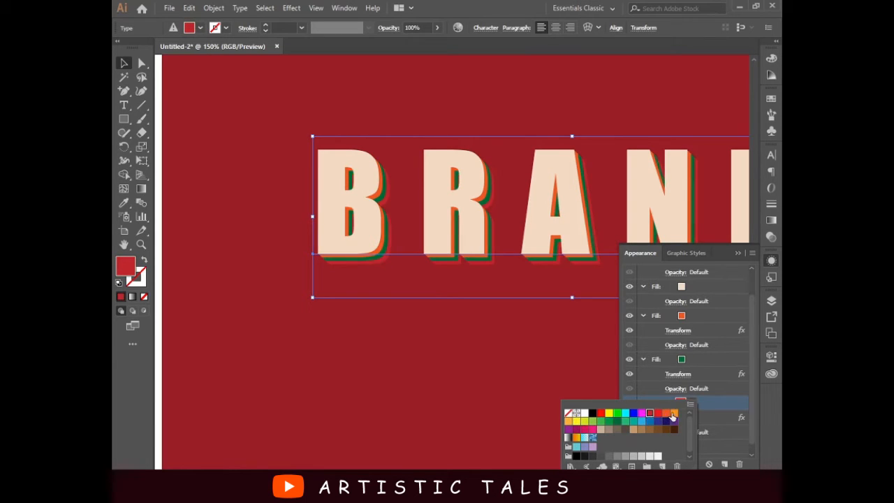
pyautogui.click(673, 413)
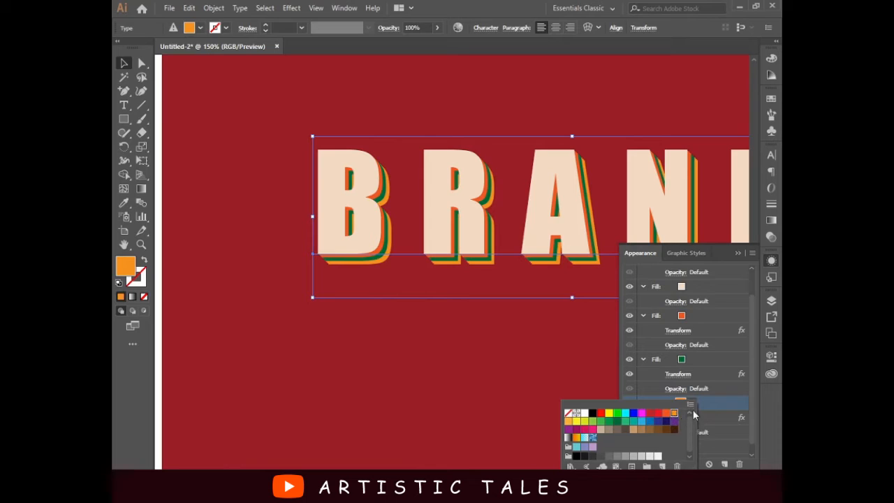
# Step: Duplicate the light orange fill with its Transform effect and recolour the lower copy with the red swatch
pyautogui.click(734, 400)
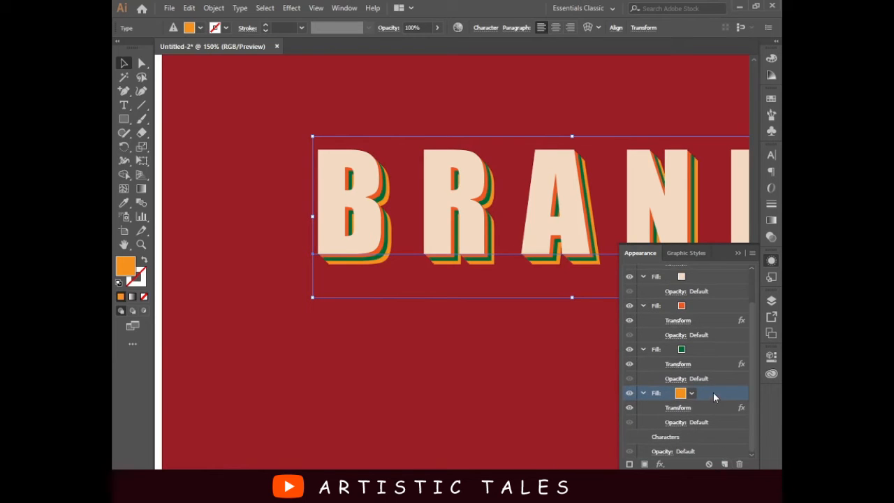
pyautogui.click(724, 464)
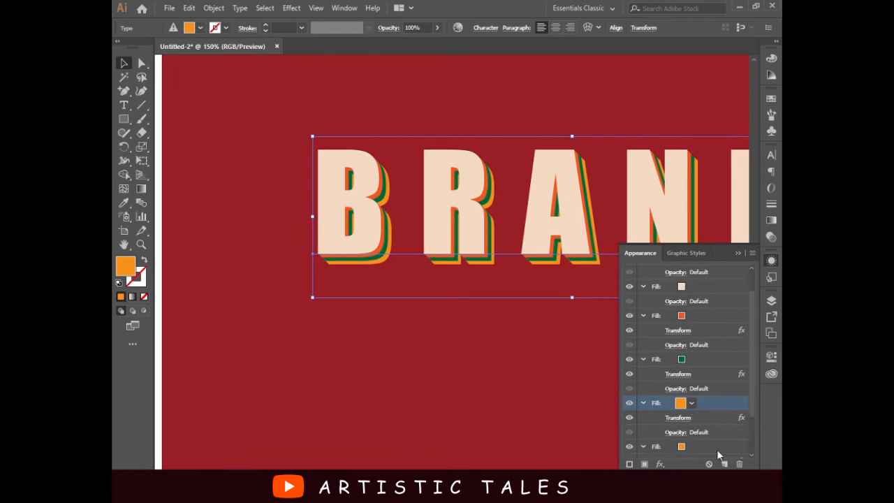
pyautogui.scroll(-3, 693, 406)
pyautogui.click(688, 393)
pyautogui.click(692, 393)
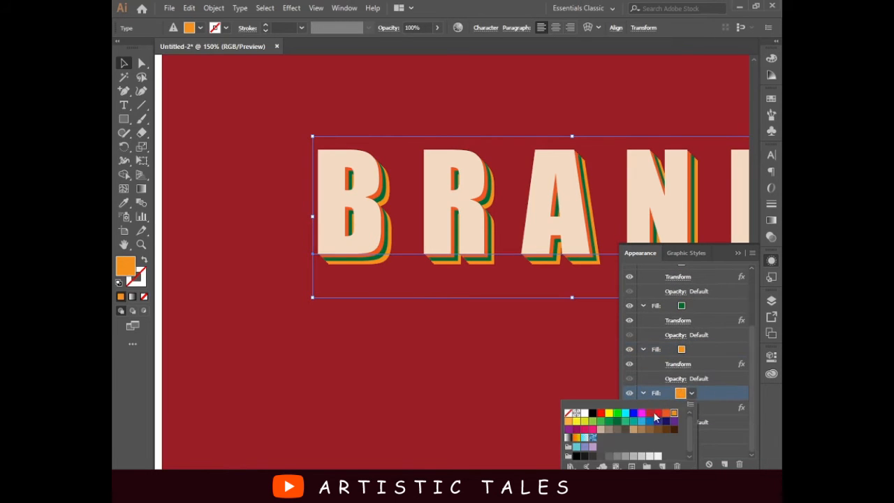
pyautogui.click(651, 416)
# Step: Set the number of copies in the red fill's Transform effect to 14, with the preview enabled
pyautogui.click(740, 419)
pyautogui.doubleClick(740, 417)
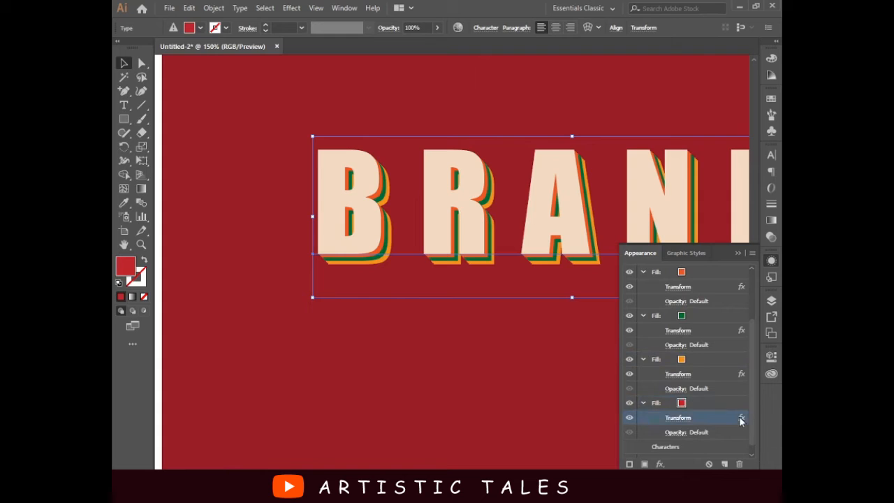
pyautogui.doubleClick(679, 347)
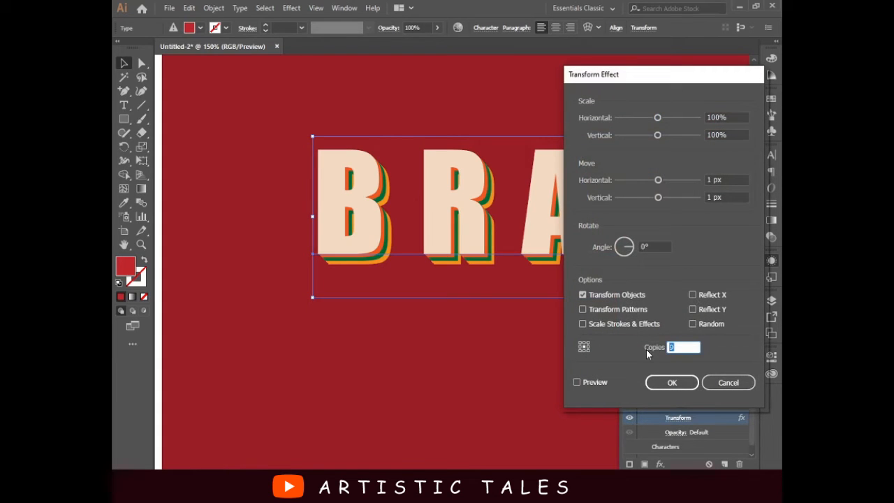
pyautogui.write('14')
pyautogui.click(600, 383)
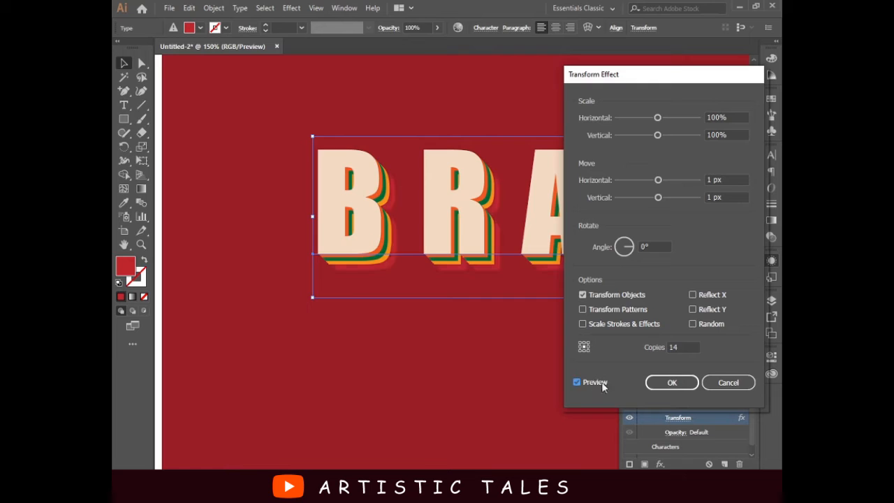
pyautogui.click(672, 382)
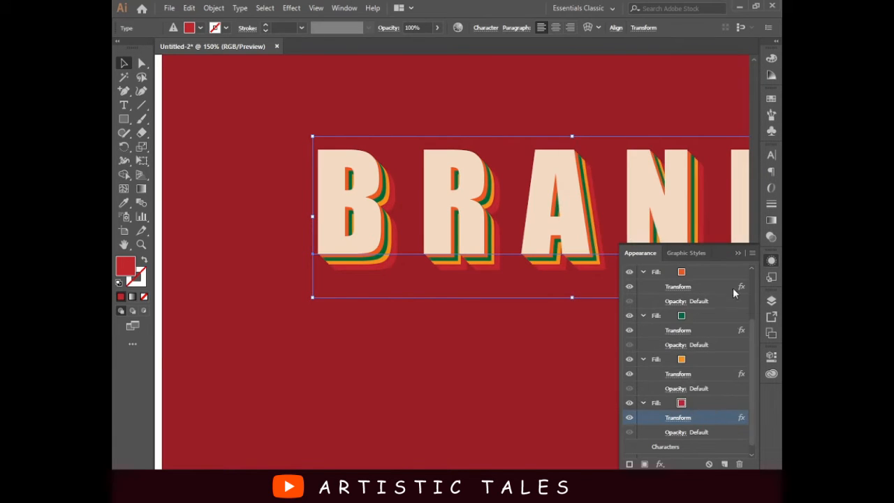
# Step: Deselect the text and examine the layered BRAND lettering on the whole artboard and close up
pyautogui.click(738, 253)
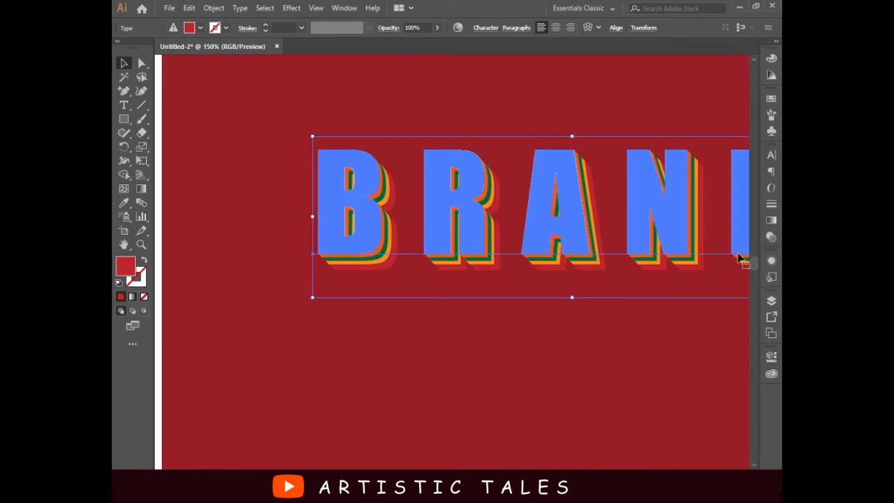
pyautogui.click(544, 347)
pyautogui.hotkey('ctrl', '0')
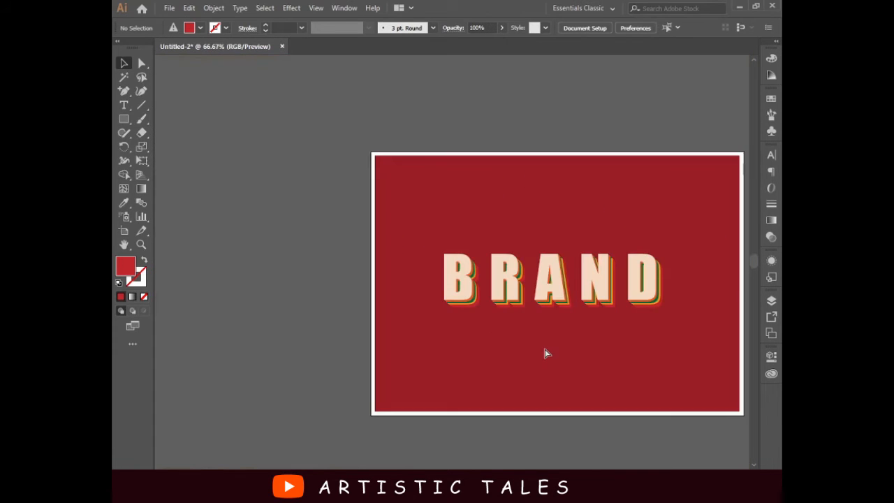
pyautogui.scroll(2, 543, 356)
pyautogui.hscroll(1, 543, 355)
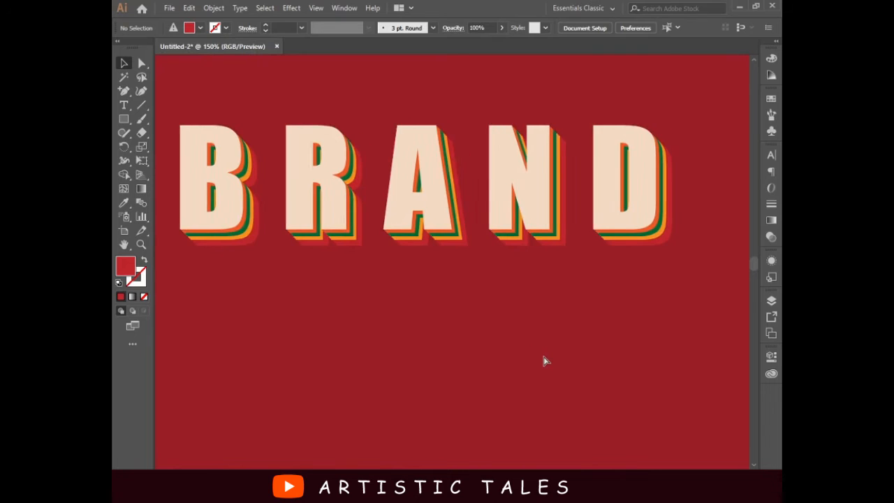
pyautogui.hscroll(-4, 543, 356)
pyautogui.scroll(-1, 543, 355)
pyautogui.doubleClick(514, 293)
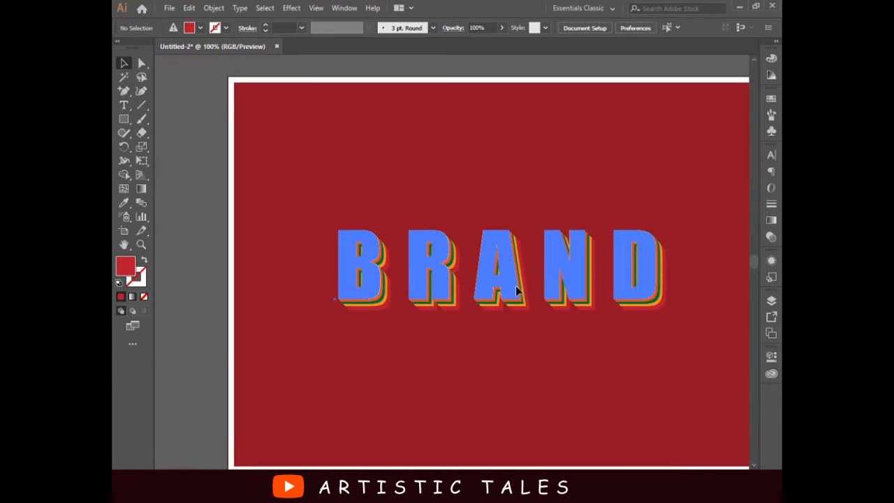
pyautogui.moveTo(515, 293); pyautogui.dragTo(518, 246)
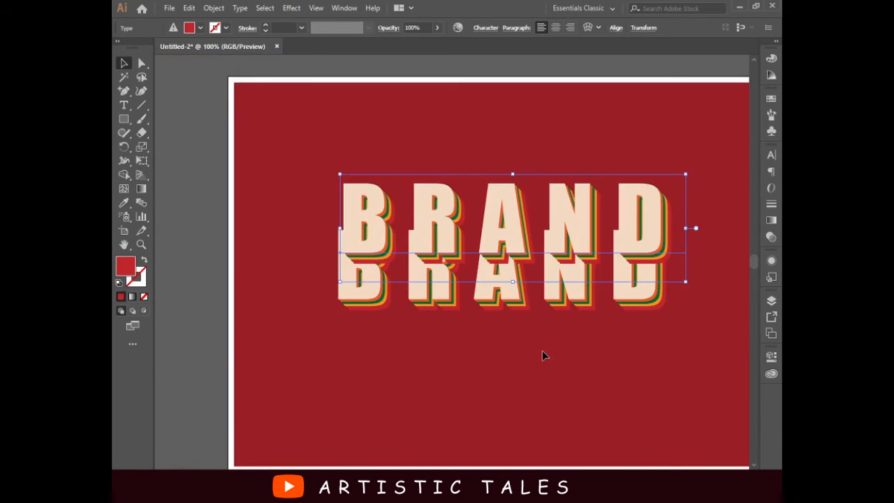
pyautogui.click(542, 350)
pyautogui.hotkey('ctrl', 'z')
pyautogui.hotkey('ctrl', 'z')
pyautogui.hotkey('ctrl', 'z')
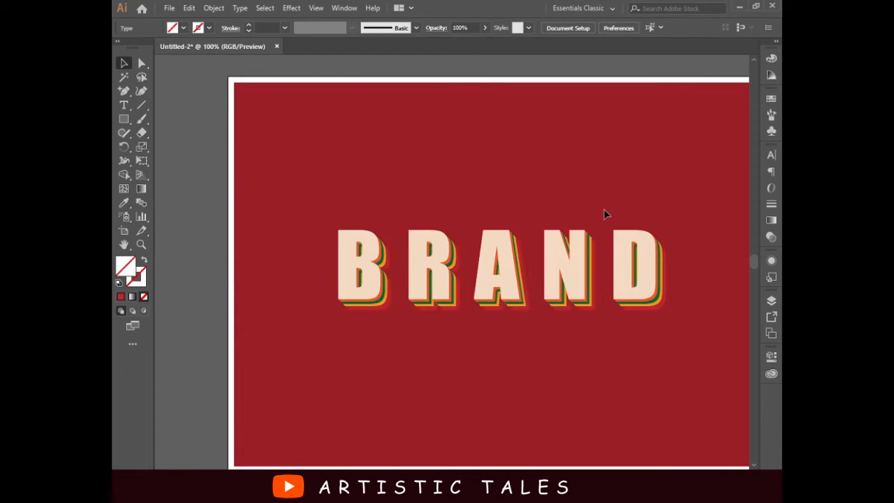
# Step: Move the BRAND text straight up by about 79 px and deselect it
pyautogui.moveTo(503, 275); pyautogui.dragTo(504, 208)
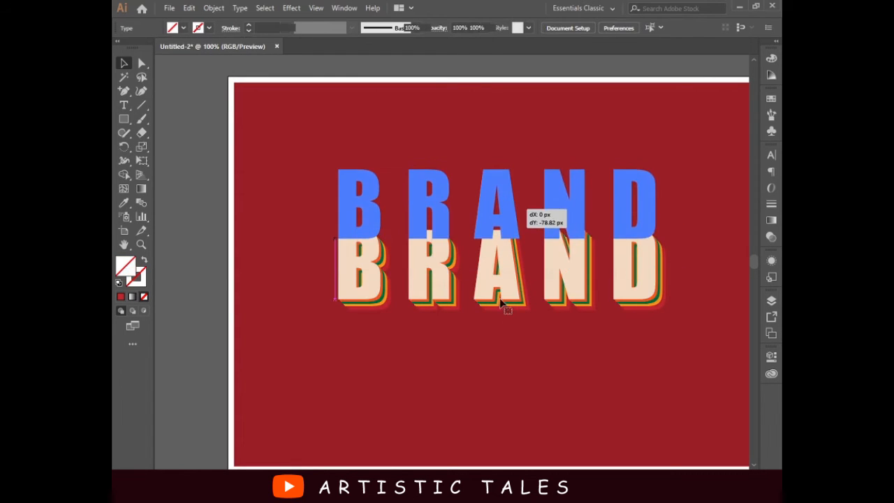
pyautogui.click(511, 343)
# Step: Add the text TAGLINE below BRAND and scale it down to a little under half its size
pyautogui.press('t')
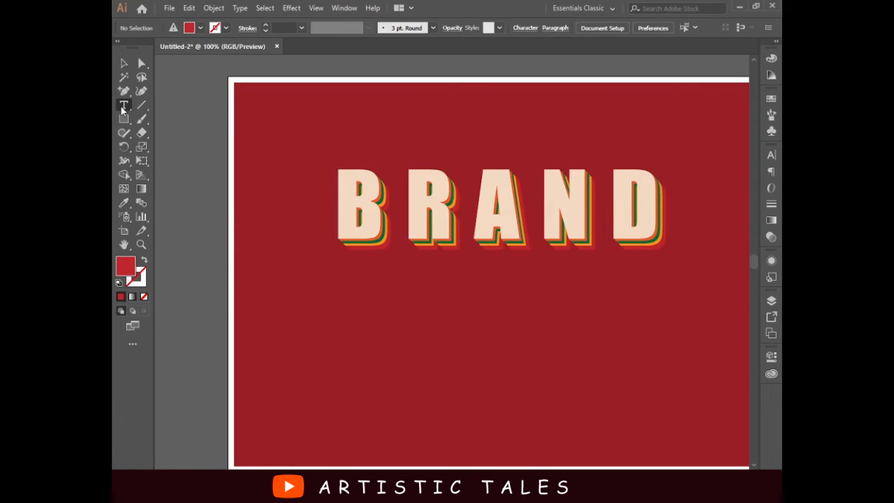
pyautogui.click(393, 351)
pyautogui.write('TAGLINE')
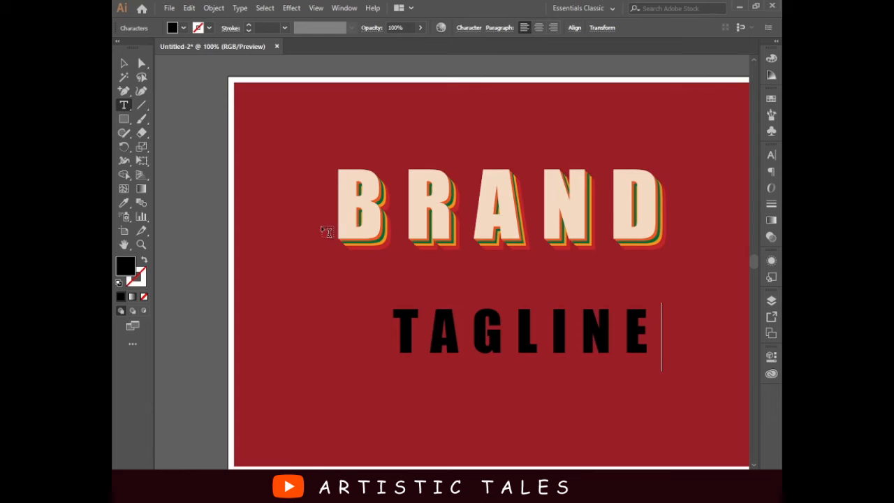
pyautogui.click(124, 63)
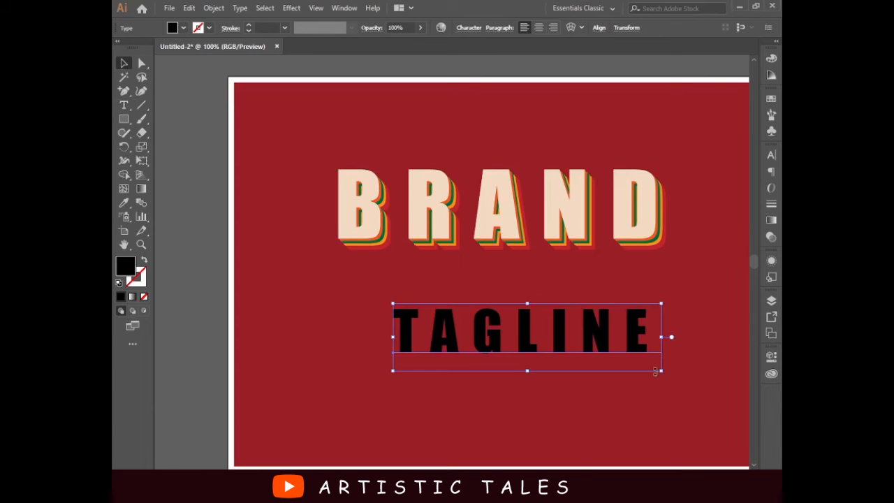
pyautogui.moveTo(660, 374); pyautogui.dragTo(509, 337)
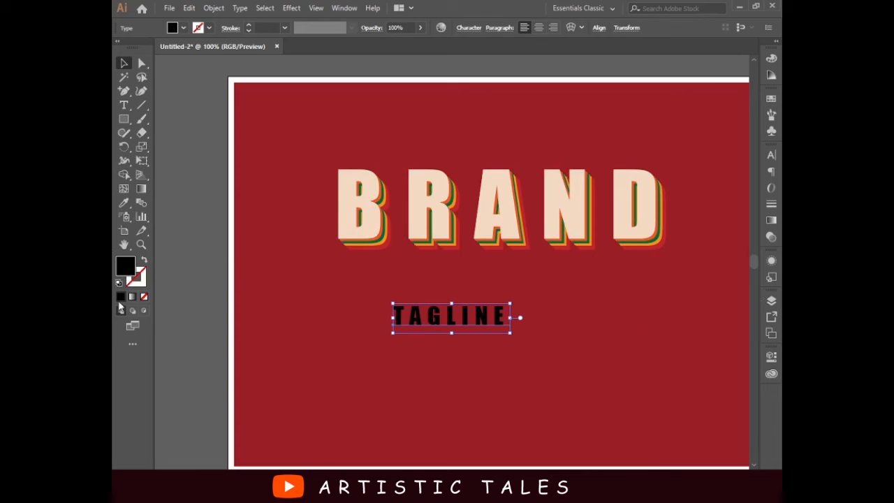
# Step: Remove the TAGLINE text's character fill, add a new appearance fill and colour it with the light beige swatch
pyautogui.click(144, 296)
pyautogui.hotkey('shift', 'F6')
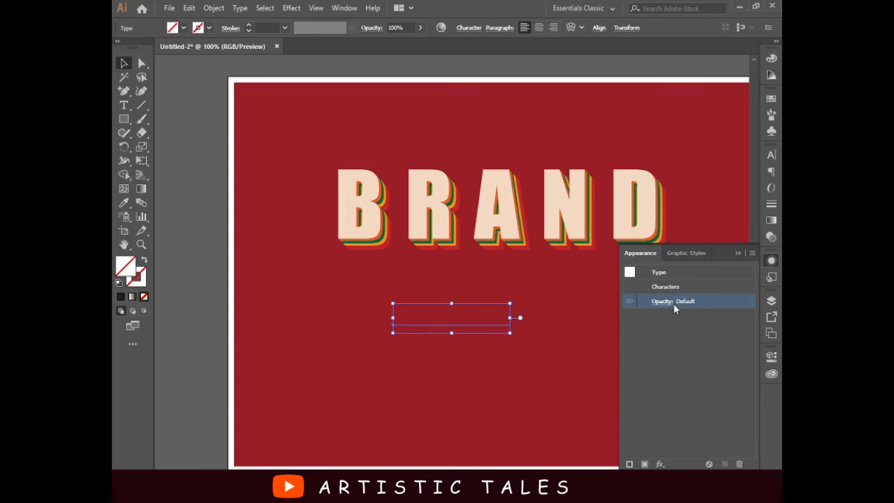
pyautogui.click(644, 464)
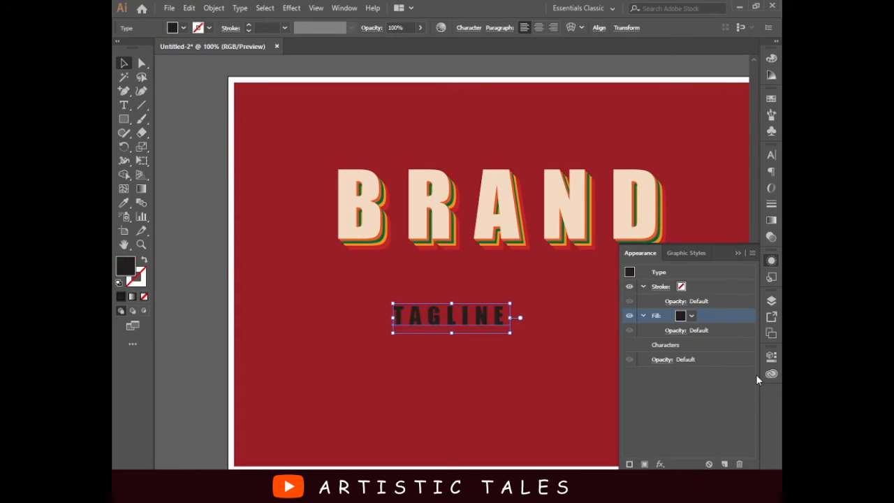
pyautogui.click(692, 315)
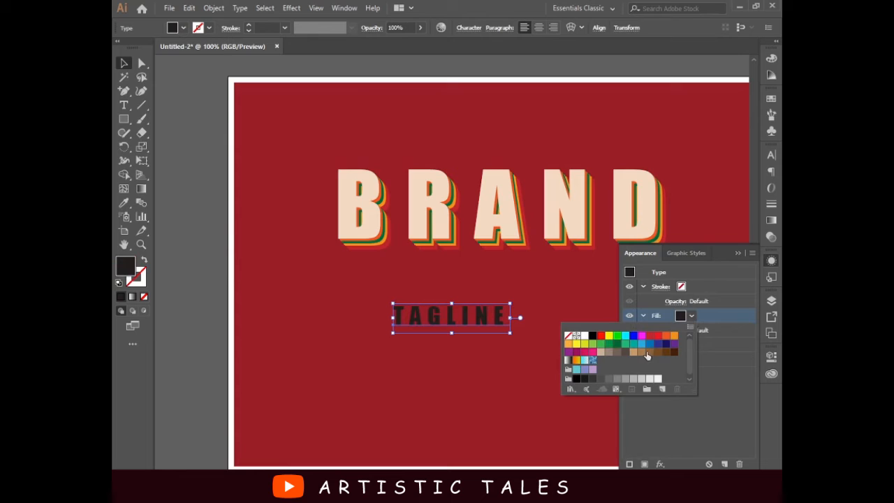
pyautogui.click(599, 352)
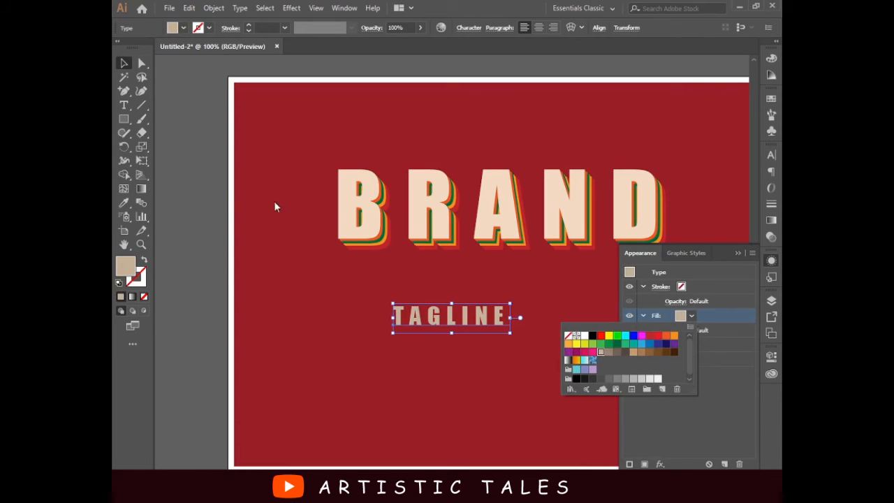
# Step: Copy the hex colour code F4DAC3 from the topmost fill of the BRAND text
pyautogui.click(336, 200)
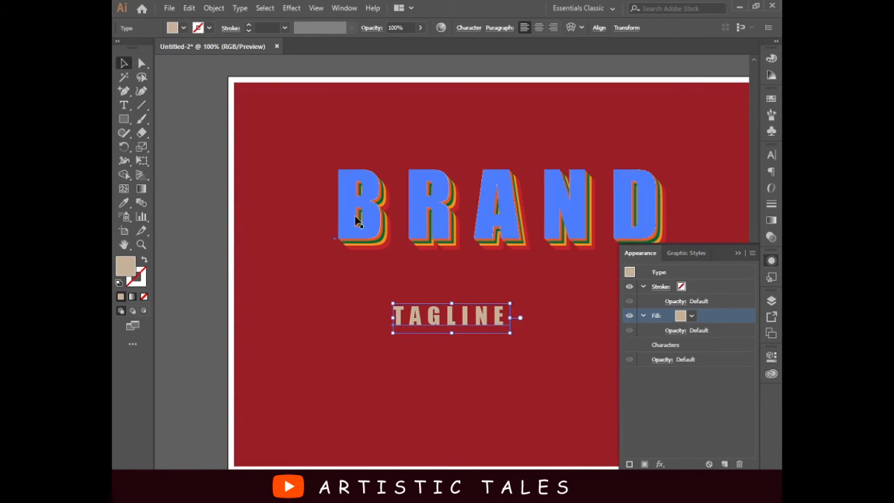
pyautogui.click(356, 221)
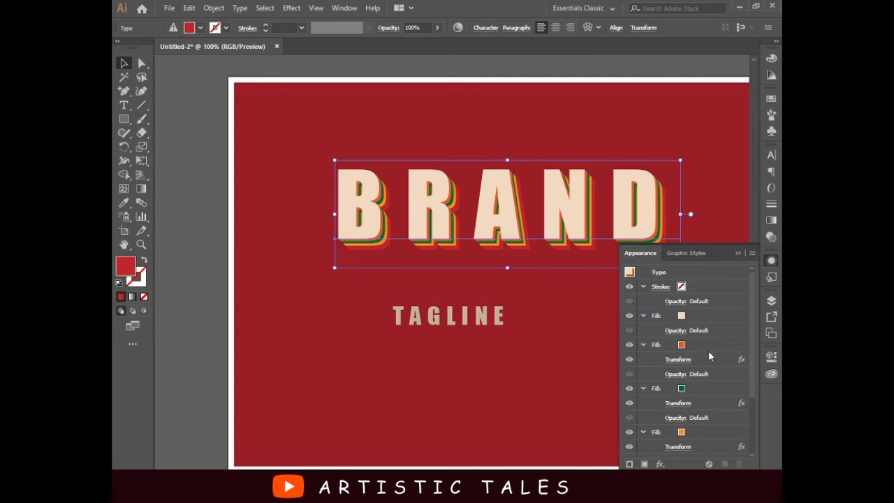
pyautogui.click(681, 315)
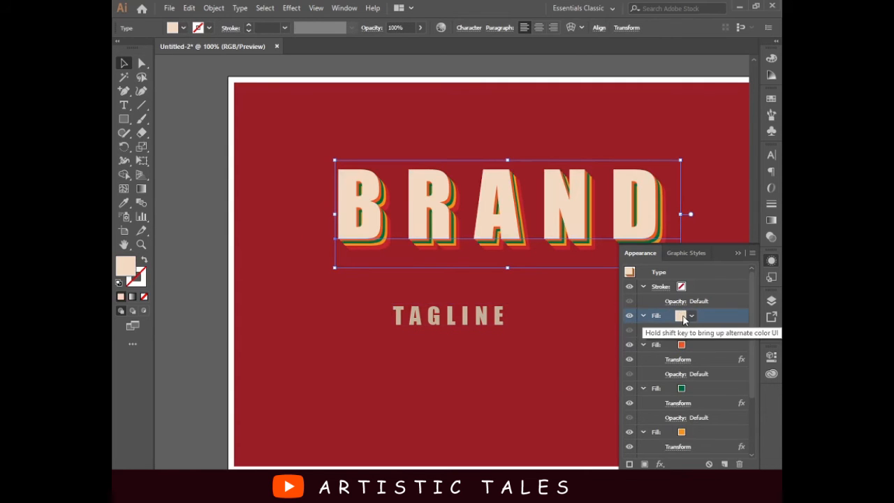
pyautogui.doubleClick(125, 266)
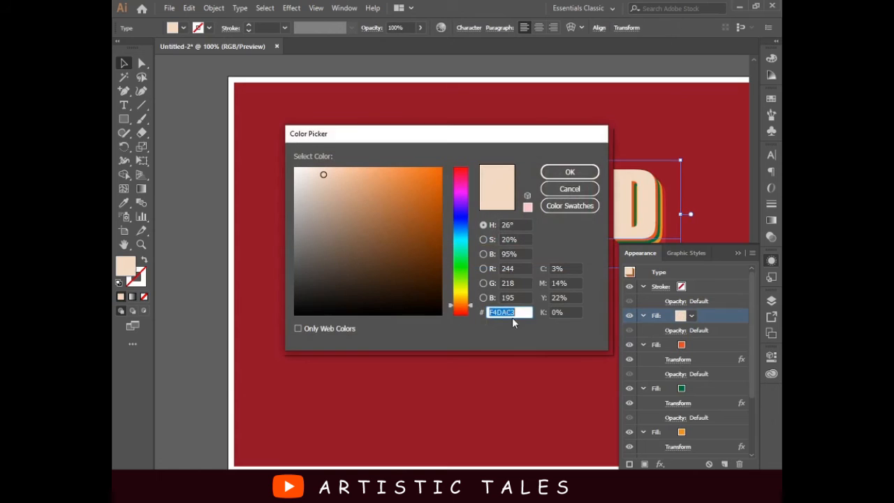
pyautogui.rightClick(510, 313)
pyautogui.click(537, 349)
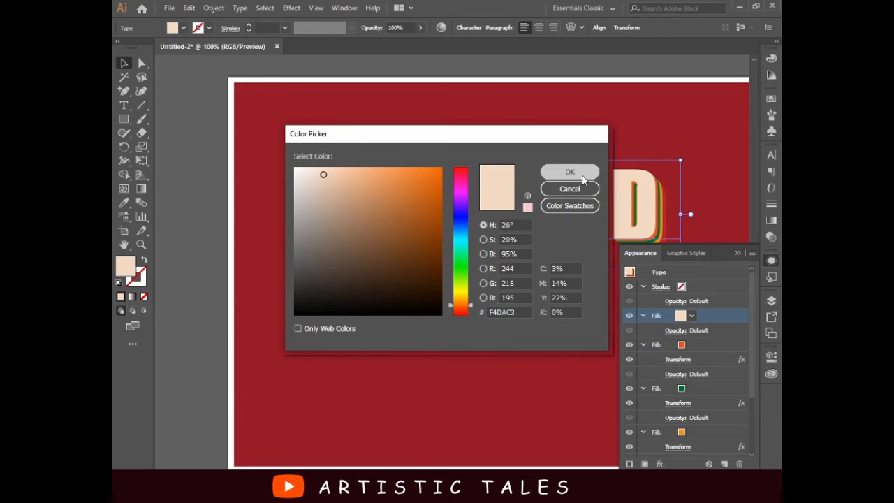
pyautogui.click(581, 175)
# Step: Set the TAGLINE text's fill colour to the copied hex code F4DAC3
pyautogui.click(433, 322)
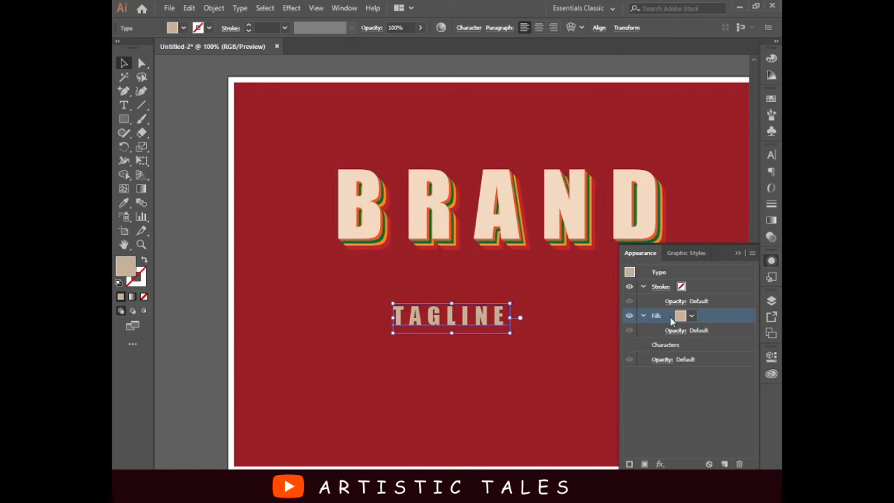
pyautogui.doubleClick(125, 271)
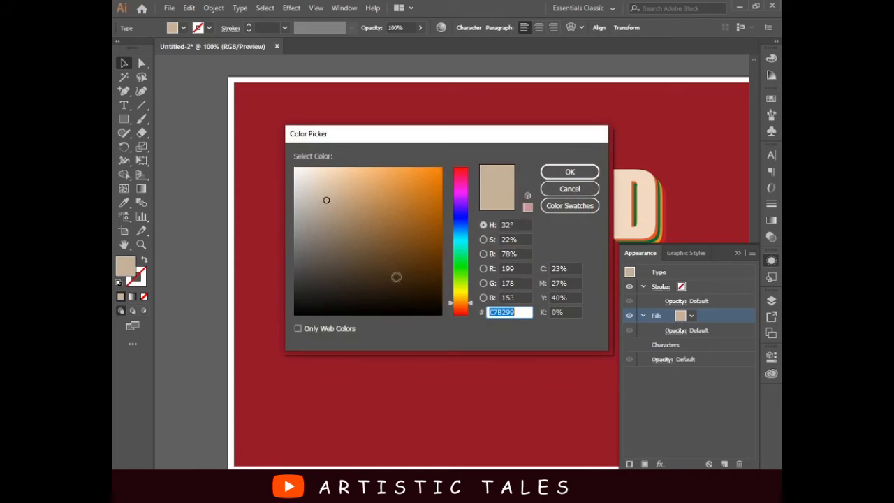
pyautogui.hotkey('ctrl', 'v')
pyautogui.click(579, 176)
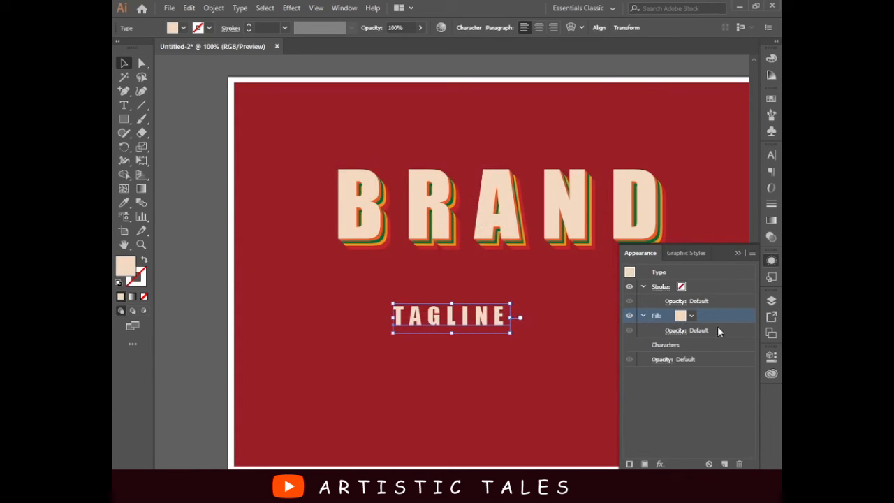
# Step: Duplicate the TAGLINE text's fill and colour the lower copy with the red swatch
pyautogui.moveTo(710, 316); pyautogui.dragTo(724, 463)
pyautogui.click(687, 349)
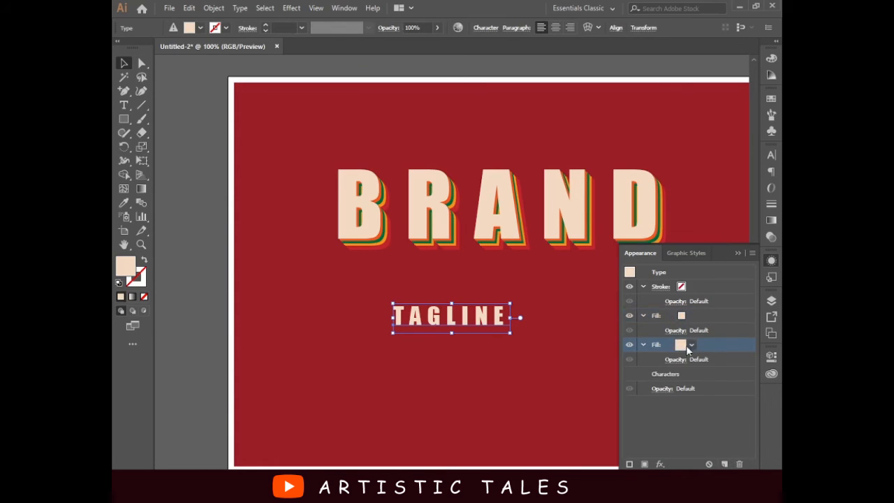
pyautogui.click(692, 346)
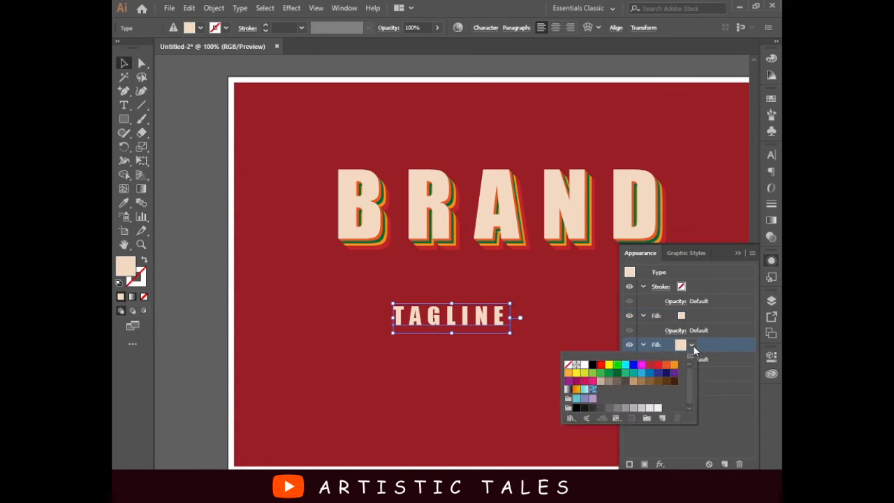
pyautogui.click(658, 365)
pyautogui.click(734, 345)
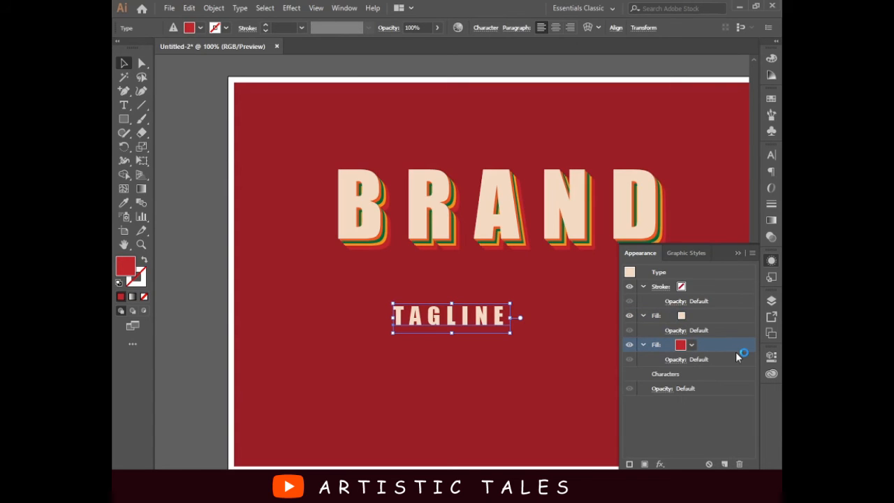
pyautogui.click(691, 346)
# Step: Apply a Transform effect to TAGLINE's red fill with a 1 px horizontal move, 1 px vertical move and 6 copies
pyautogui.click(661, 464)
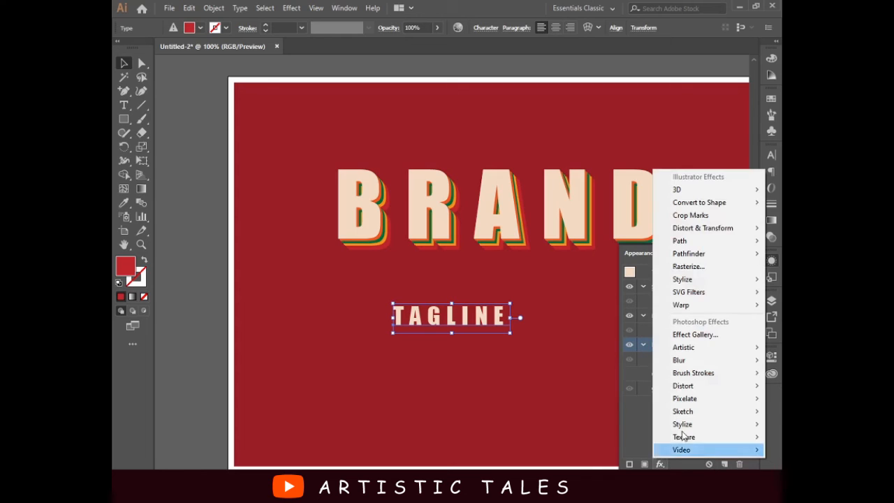
pyautogui.moveTo(708, 231)
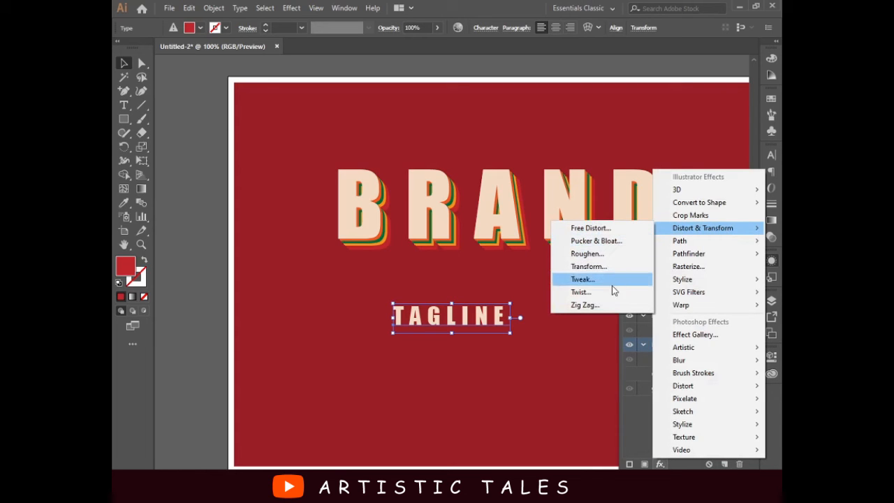
pyautogui.click(618, 266)
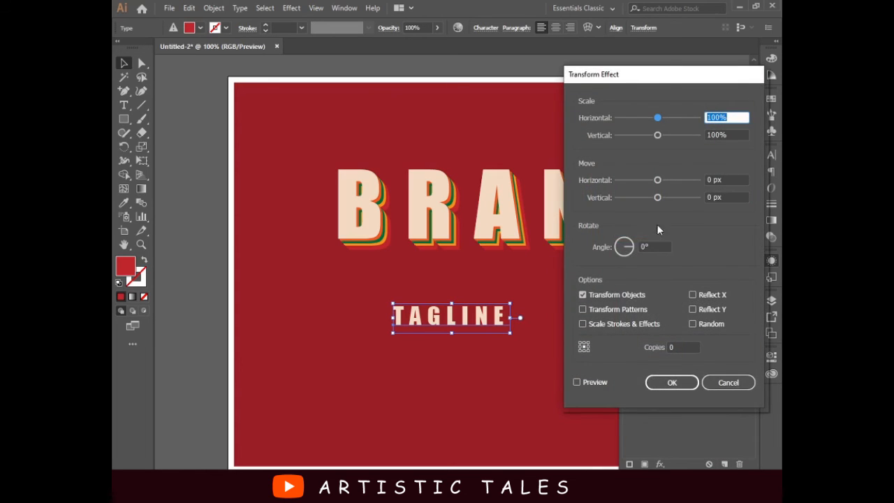
pyautogui.click(715, 179)
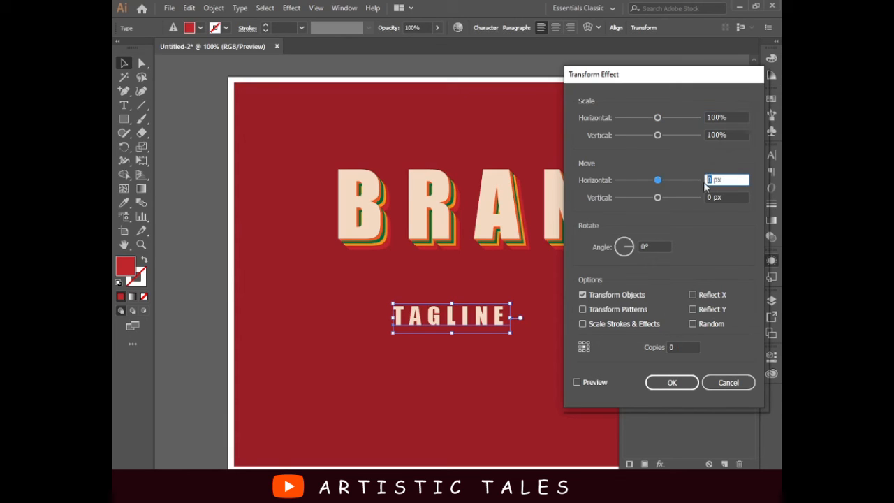
pyautogui.write('1')
pyautogui.click(710, 197)
pyautogui.write('1')
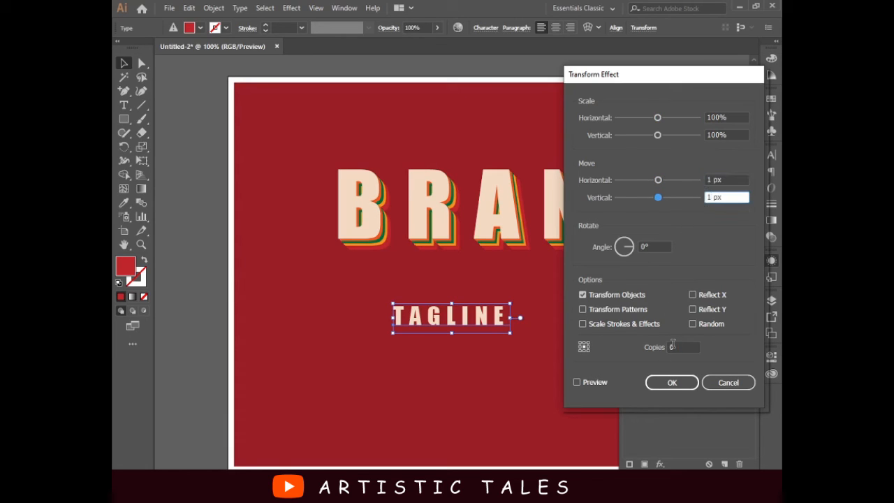
pyautogui.click(676, 347)
pyautogui.write('6')
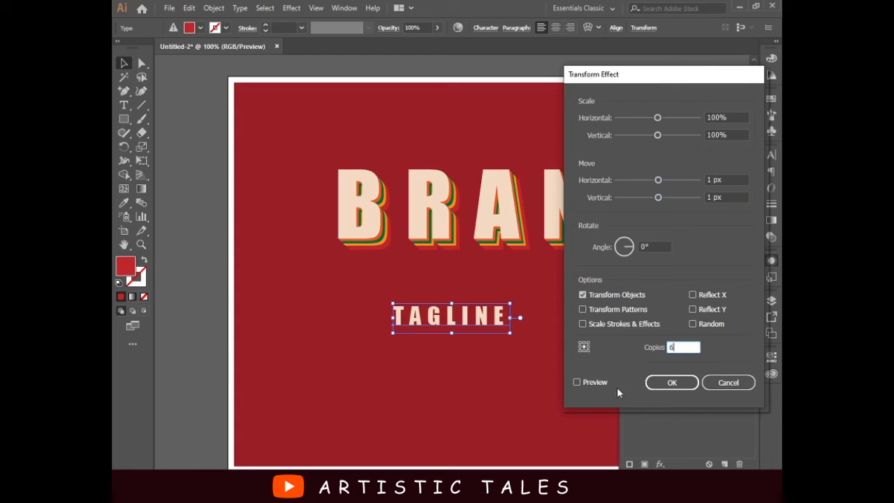
pyautogui.click(597, 383)
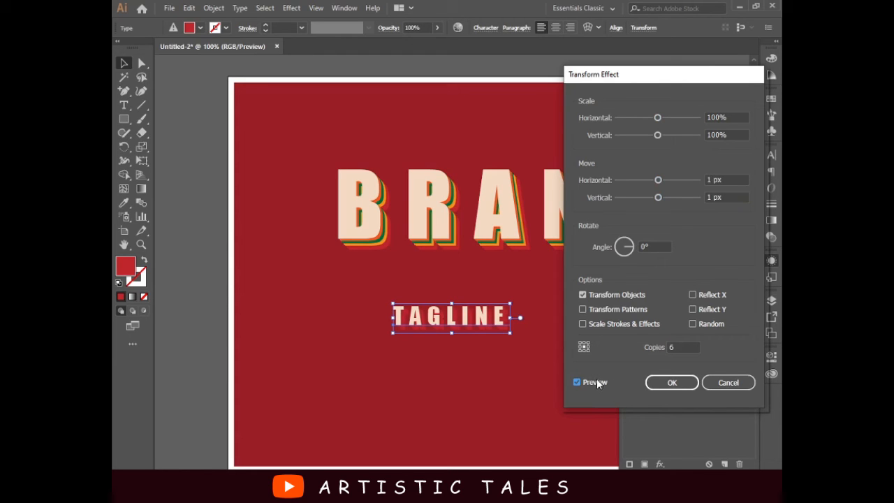
pyautogui.click(669, 382)
# Step: Collapse the appearance settings and move the TAGLINE text up and right so it sits centred just beneath BRAND
pyautogui.click(739, 255)
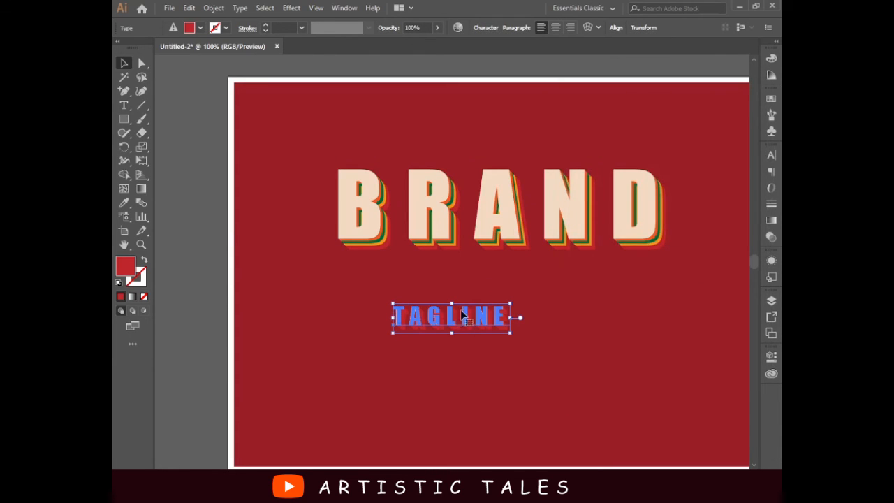
pyautogui.moveTo(474, 316); pyautogui.dragTo(534, 296)
pyautogui.click(497, 250)
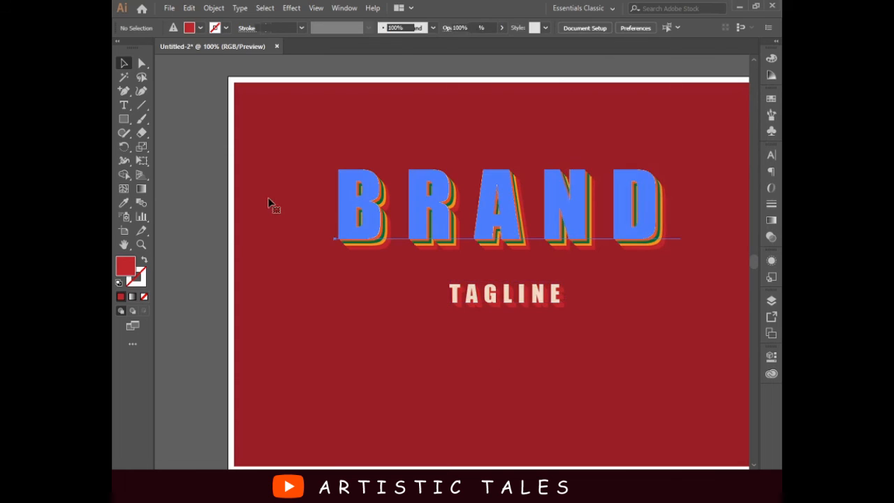
# Step: Shear the BRAND text with Free Transform to lean right and slope upward to the right, then shift it slightly down and left
pyautogui.moveTo(144, 162); pyautogui.dragTo(191, 176)
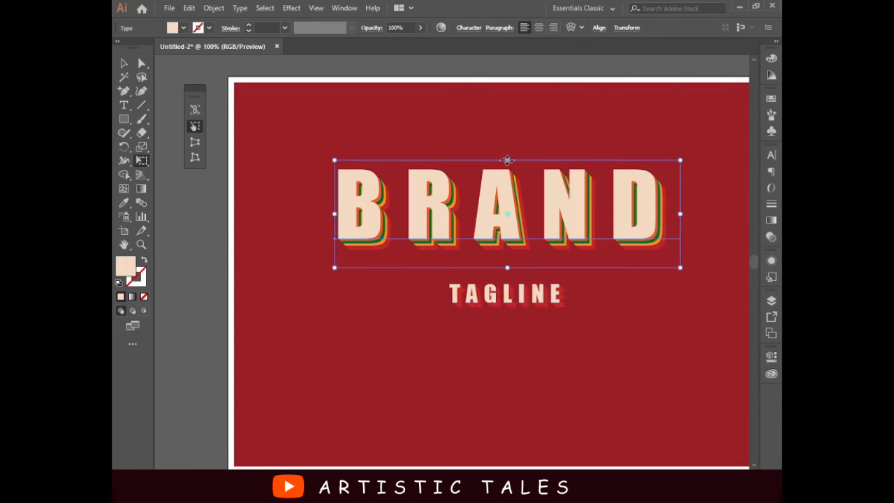
pyautogui.moveTo(506, 161); pyautogui.dragTo(542, 164)
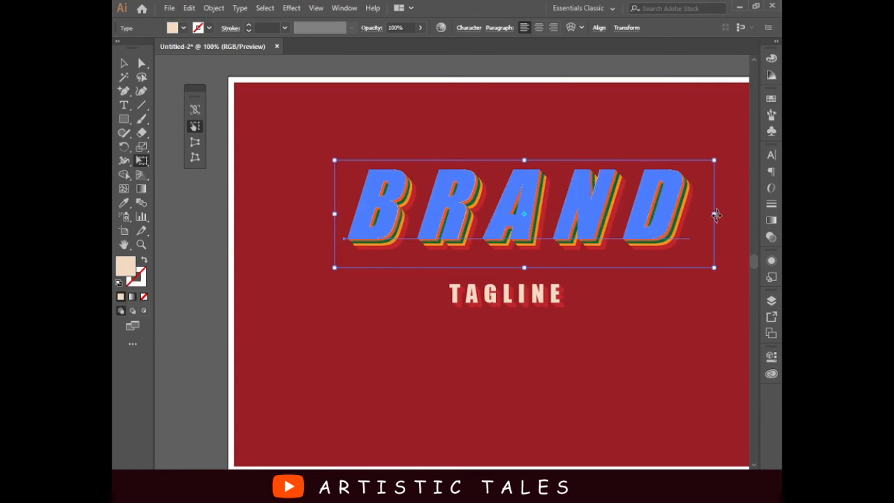
pyautogui.moveTo(716, 214); pyautogui.dragTo(713, 176)
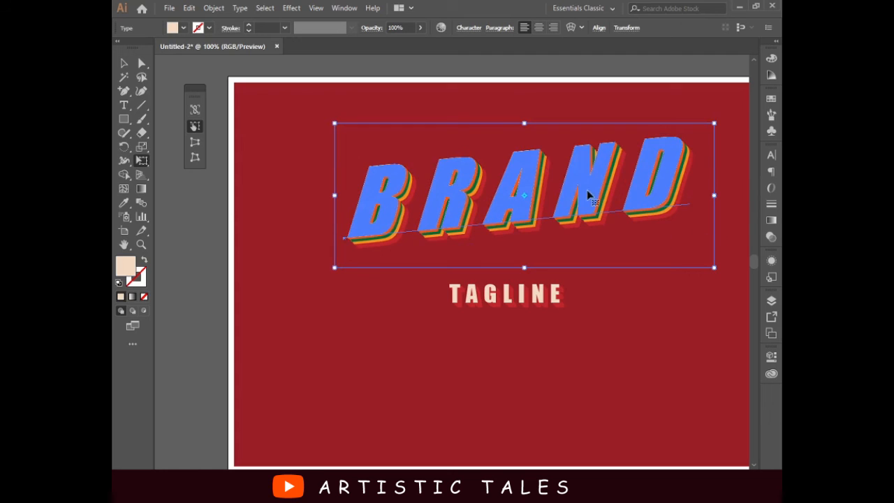
pyautogui.click(123, 63)
pyautogui.moveTo(440, 194); pyautogui.dragTo(427, 208)
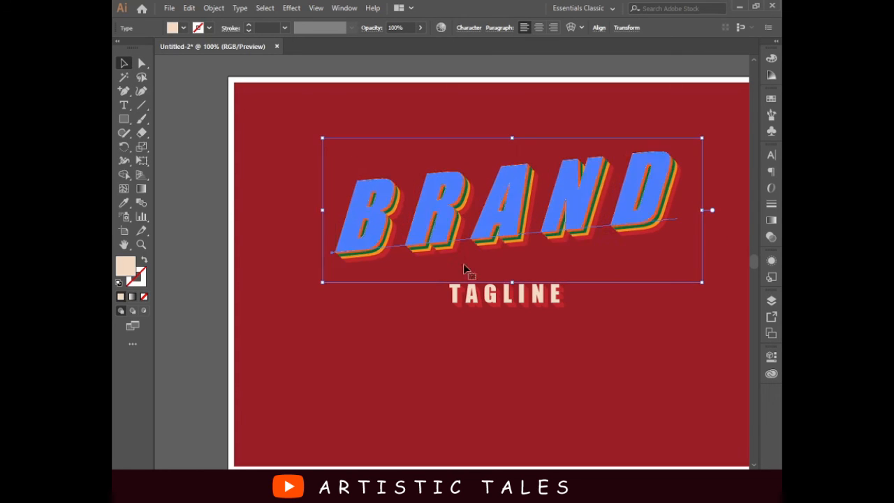
# Step: Nudge TAGLINE closer to BRAND, shear it with Free Transform to match BRAND's slant and upward slope, and deselect it
pyautogui.moveTo(500, 297); pyautogui.dragTo(507, 280)
pyautogui.click(140, 160)
pyautogui.moveTo(572, 295)
pyautogui.mouseDown()
pyautogui.moveTo(577, 281)
pyautogui.moveTo(573, 288)
pyautogui.mouseUp()
pyautogui.moveTo(505, 264); pyautogui.dragTo(500, 266)
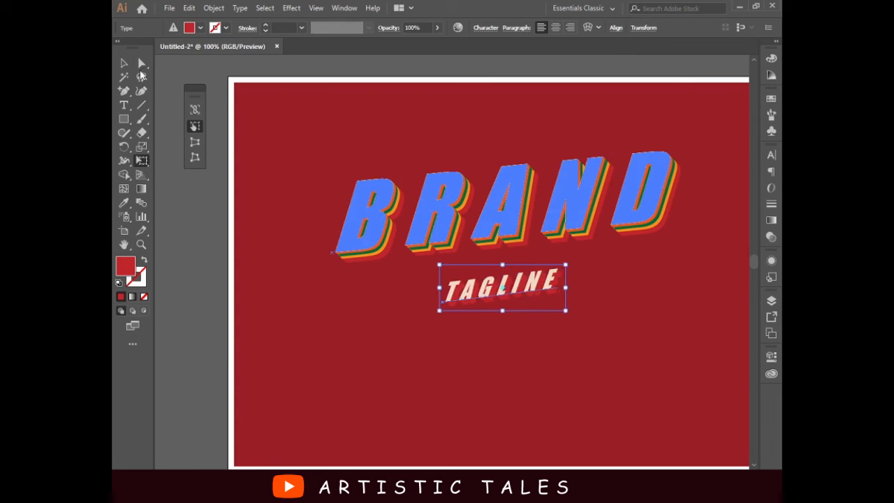
pyautogui.click(124, 63)
pyautogui.click(353, 365)
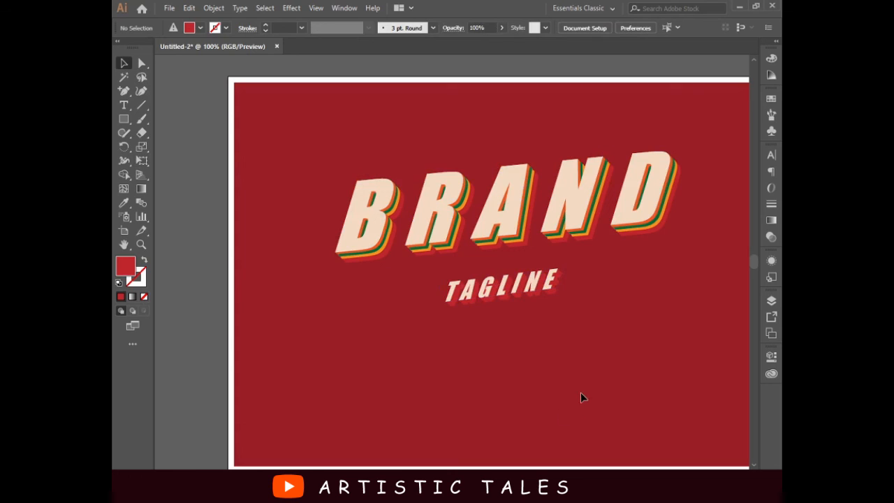
# Step: Examine the slanted BRAND and TAGLINE lettering on the whole artboard and close up
pyautogui.scroll(1, 579, 384)
pyautogui.hscroll(1, 575, 370)
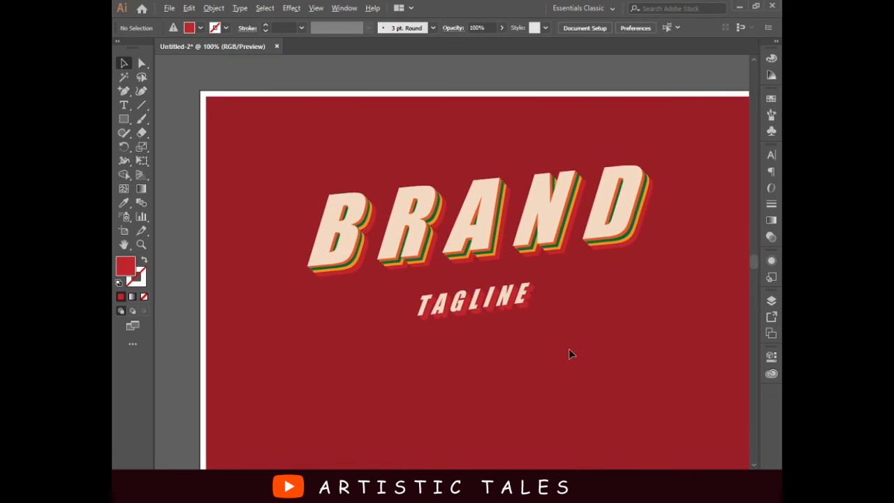
pyautogui.scroll(-3, 568, 349)
pyautogui.hscroll(1, 580, 349)
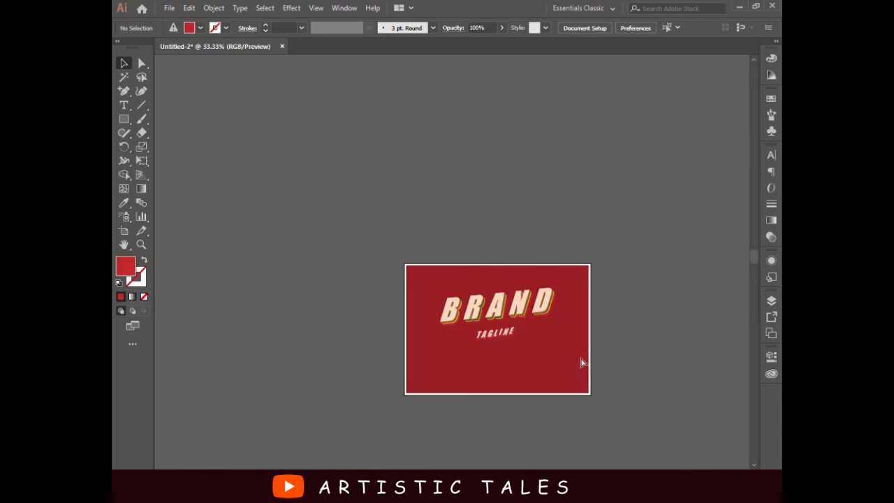
pyautogui.scroll(-1, 580, 361)
pyautogui.scroll(2, 539, 390)
pyautogui.scroll(2, 511, 319)
pyautogui.scroll(1, 511, 319)
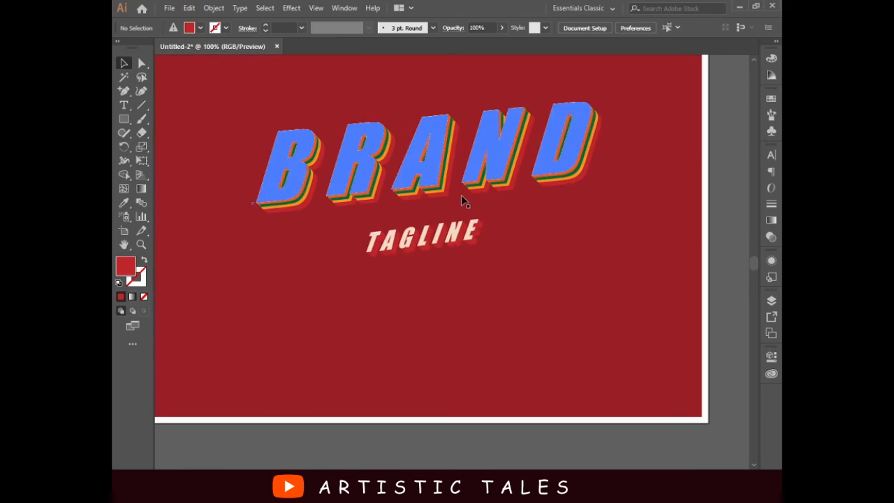
pyautogui.scroll(1, 460, 195)
pyautogui.scroll(-2, 452, 256)
pyautogui.scroll(2, 453, 259)
pyautogui.scroll(-1, 456, 260)
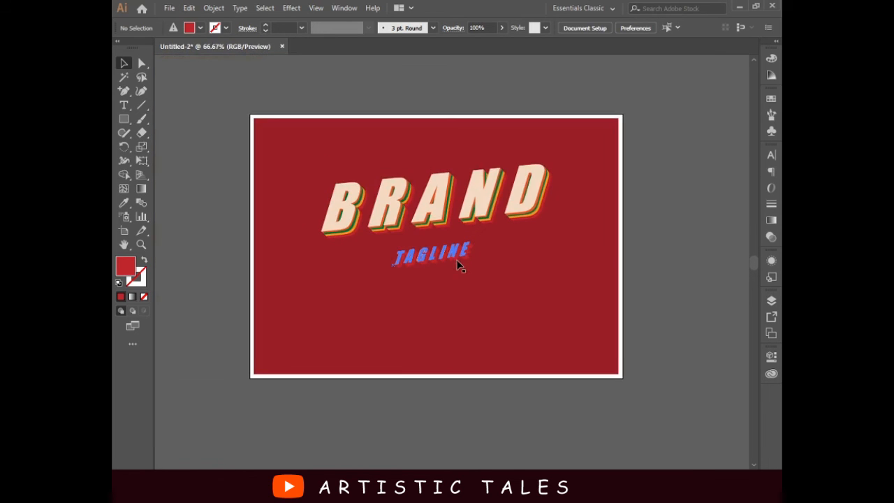
# Step: Centre the BRAND text horizontally and vertically on the artboard and deselect it
pyautogui.click(447, 201)
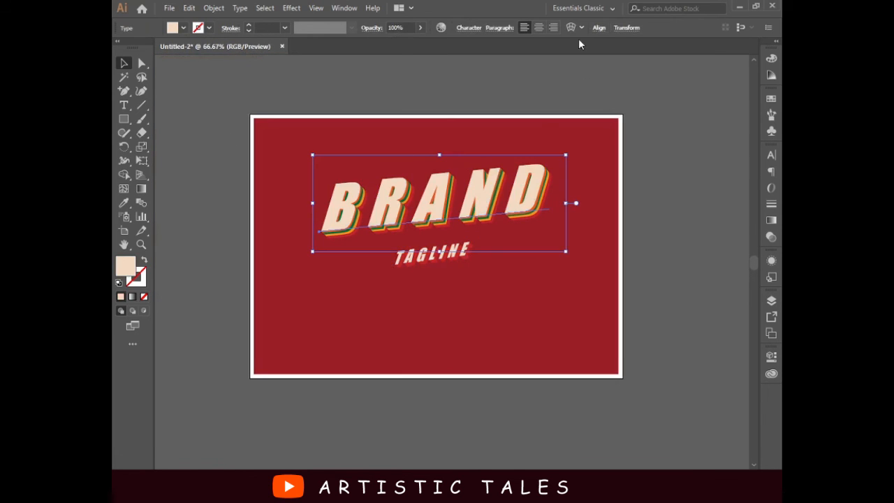
pyautogui.click(599, 27)
pyautogui.click(503, 60)
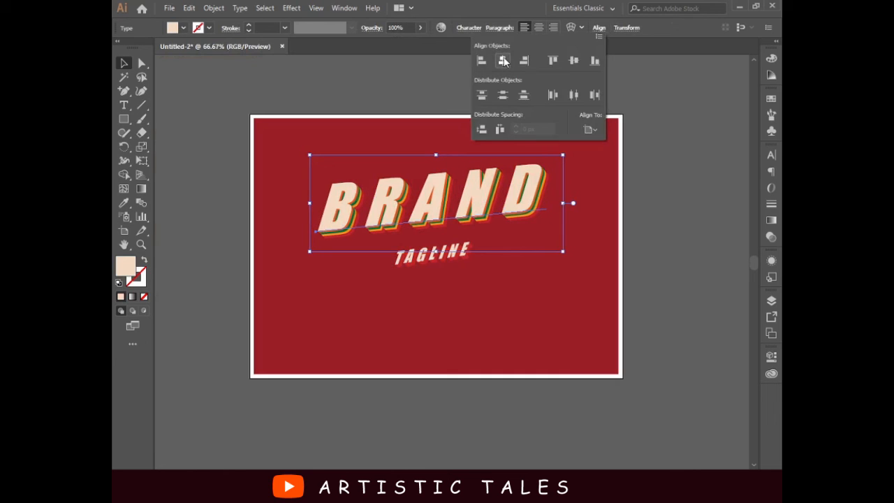
pyautogui.click(570, 61)
pyautogui.click(541, 265)
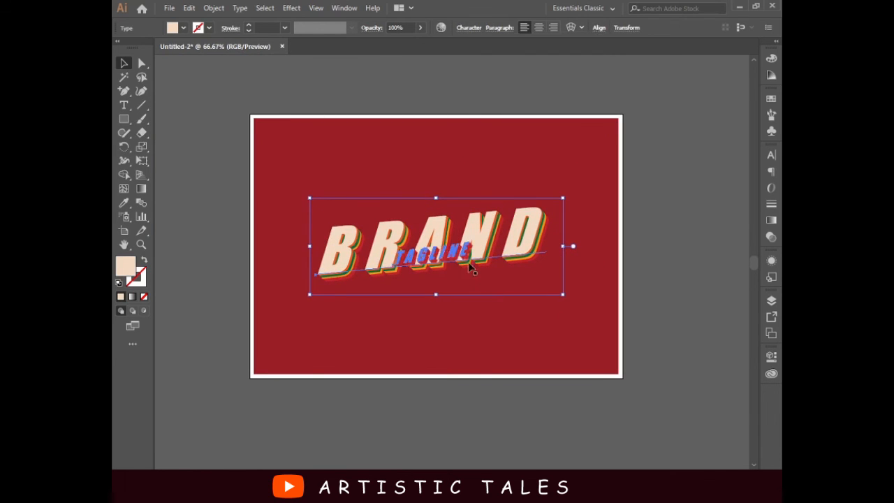
pyautogui.click(601, 312)
# Step: Move TAGLINE off the lettering to just below BRAND, align the two texts on their horizontal centres, and deselect them
pyautogui.click(443, 258)
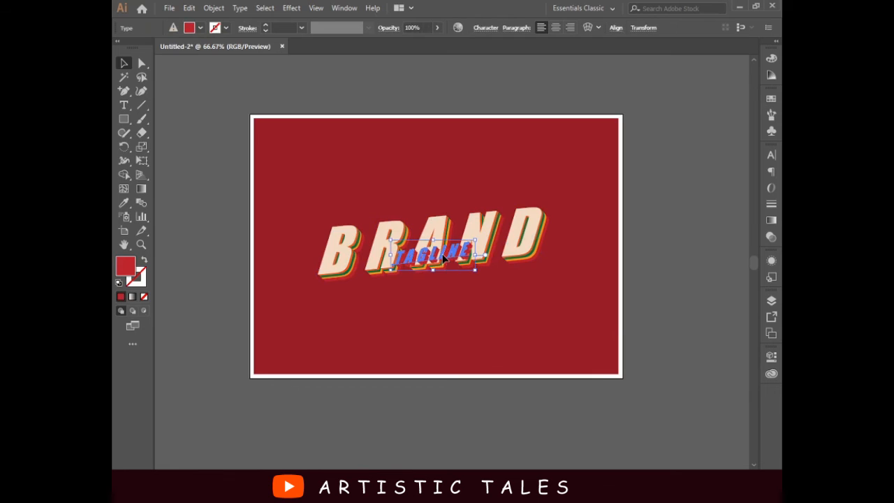
pyautogui.moveTo(443, 258); pyautogui.dragTo(438, 302)
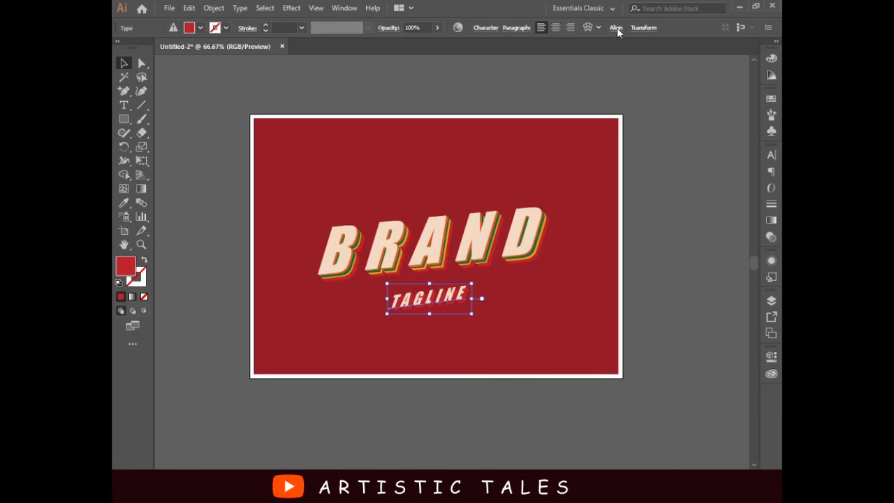
pyautogui.click(615, 28)
pyautogui.click(606, 129)
pyautogui.click(631, 170)
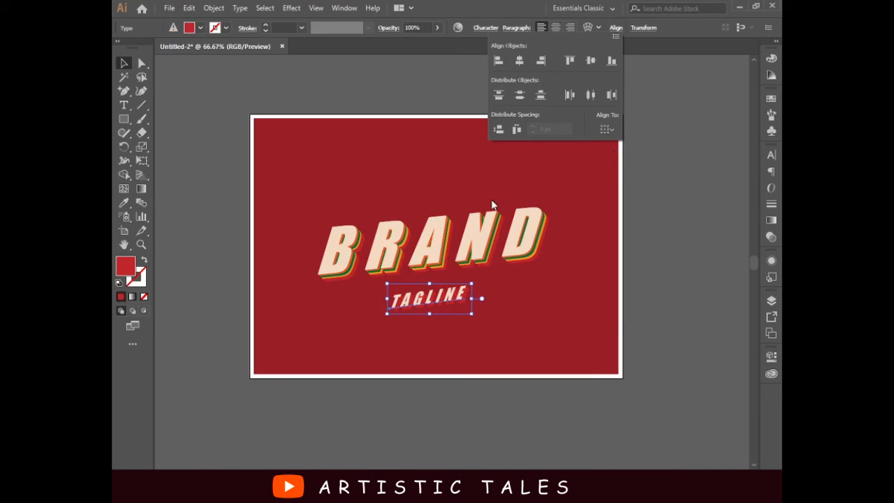
pyautogui.click(476, 244)
pyautogui.keyDown('shift'); pyautogui.click(477, 244); pyautogui.keyUp('shift')
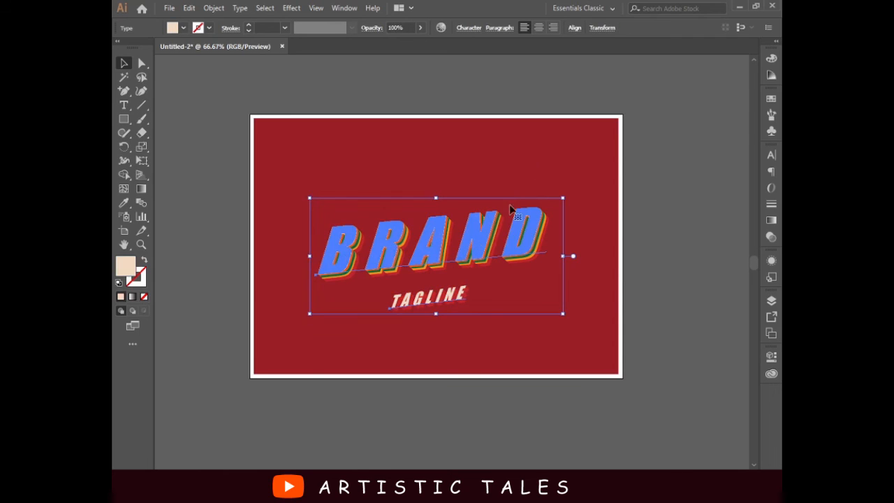
pyautogui.click(571, 30)
pyautogui.click(477, 62)
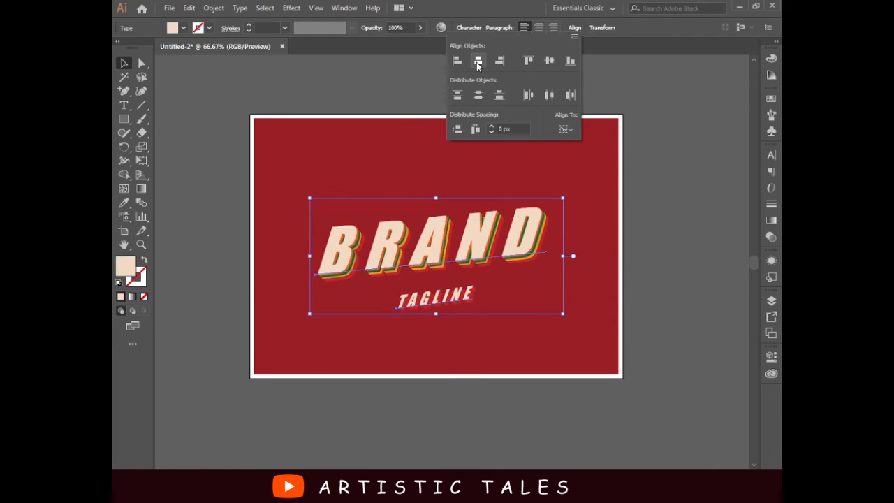
pyautogui.click(721, 136)
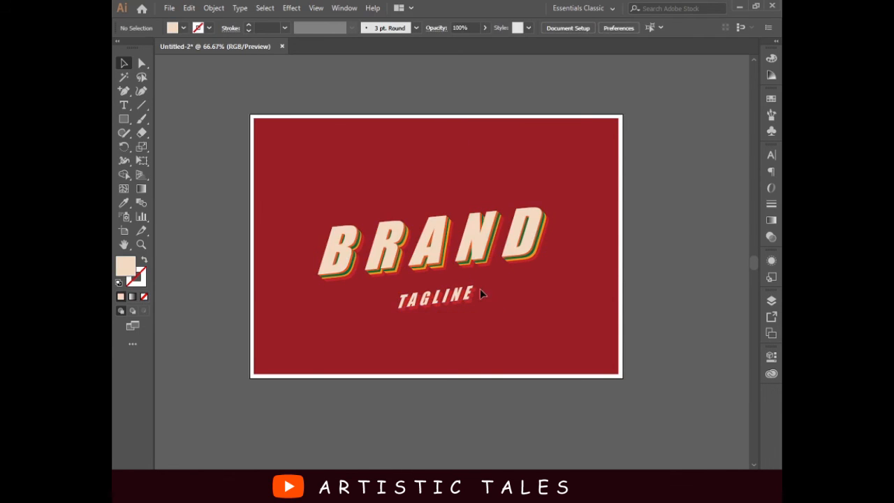
# Step: Nudge BRAND and TAGLINE up together into the upper middle of the artboard and deselect them
pyautogui.moveTo(479, 290); pyautogui.dragTo(389, 219)
pyautogui.press('Up')
pyautogui.press('Up')
pyautogui.press('Up')
pyautogui.press('Up')
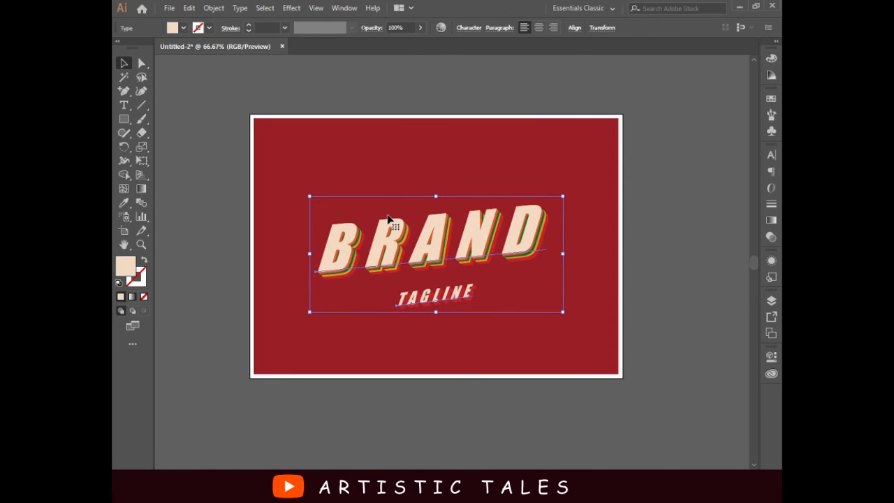
pyautogui.hotkey('shift', 'Up')
pyautogui.hotkey('shift', 'Up')
pyautogui.hotkey('shift', 'Up')
pyautogui.hotkey('shift', 'Up')
pyautogui.hotkey('shift', 'Up')
pyautogui.hotkey('shift', 'Up')
pyautogui.hotkey('shift', 'Up')
pyautogui.click(586, 319)
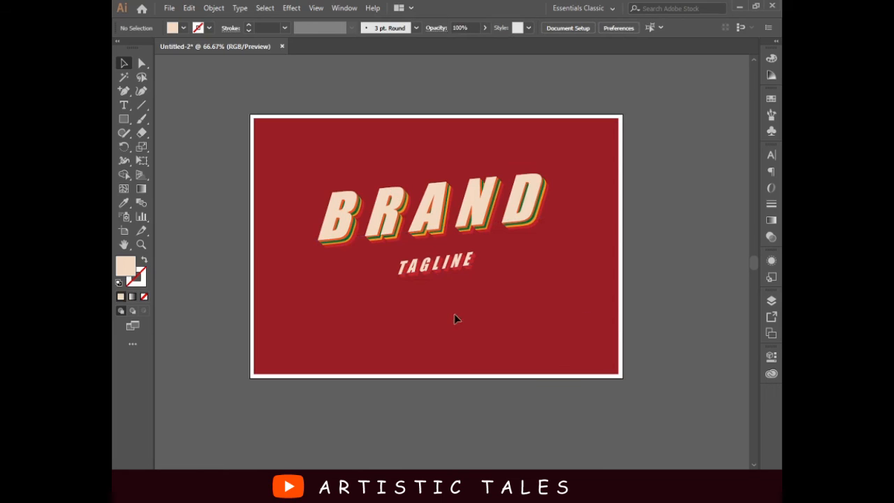